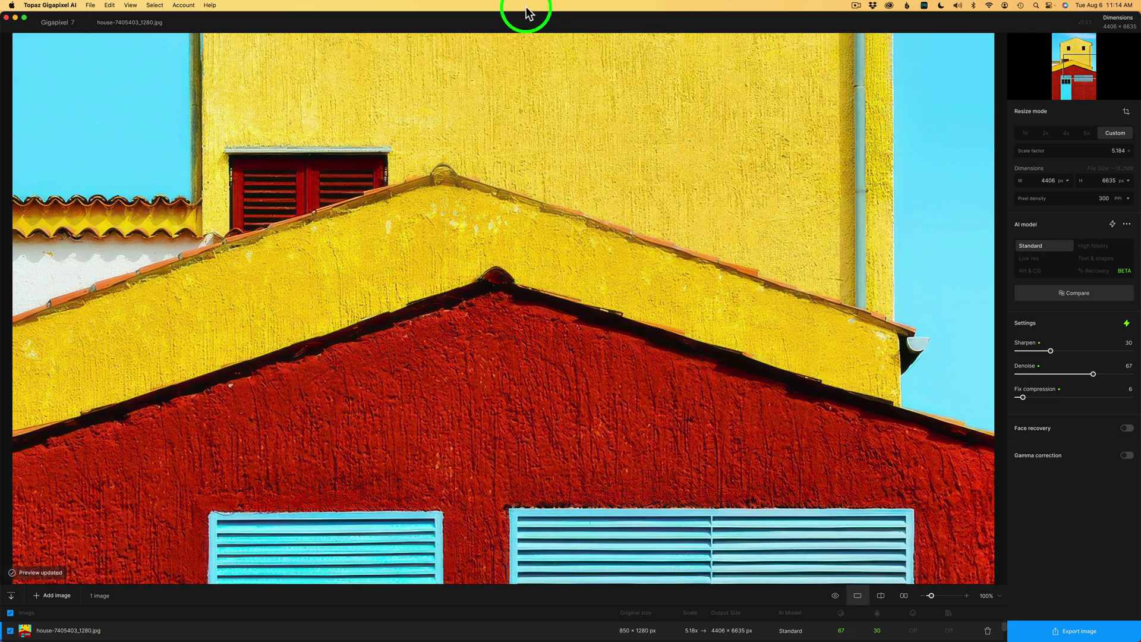
In Preferences > General, change Color scheme from Dark to Light and save.
click(47, 10)
click(52, 32)
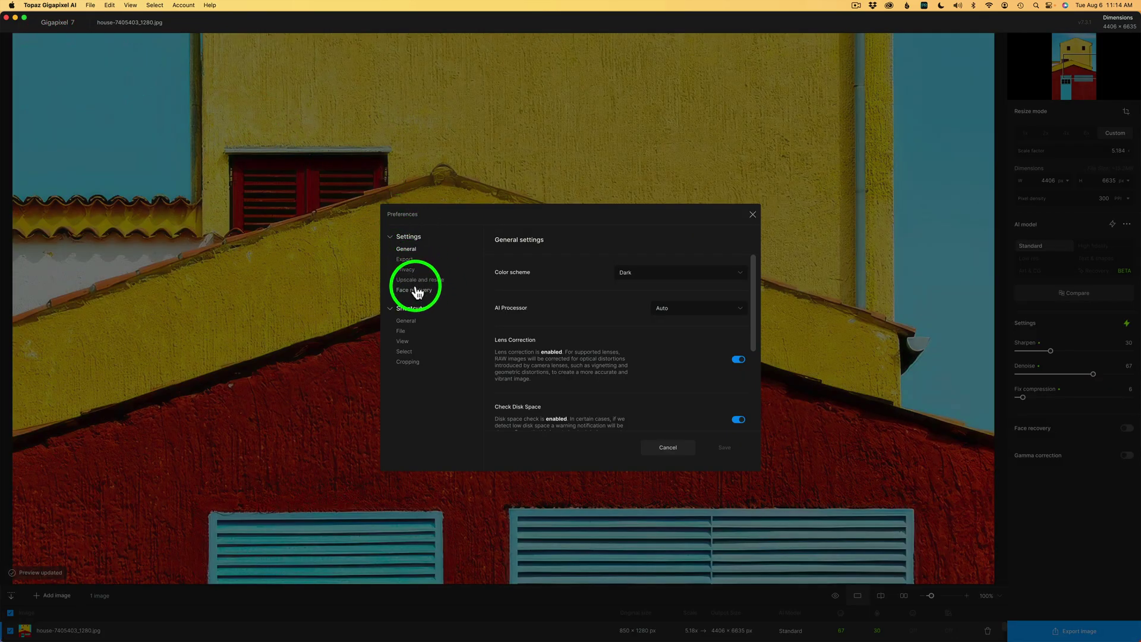
click(390, 237)
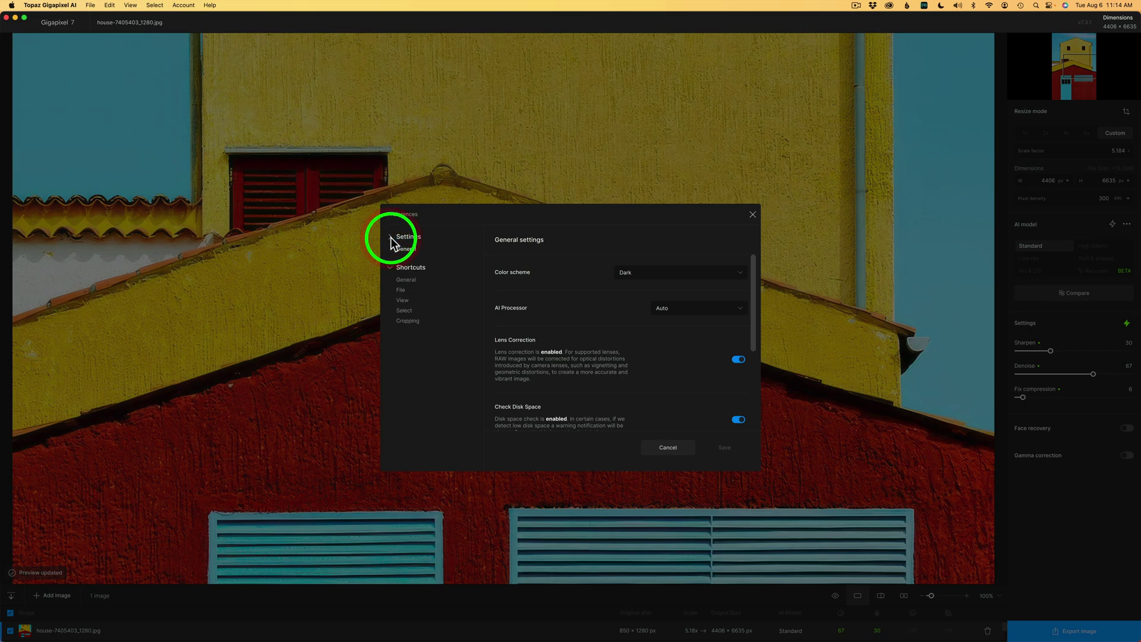
click(391, 237)
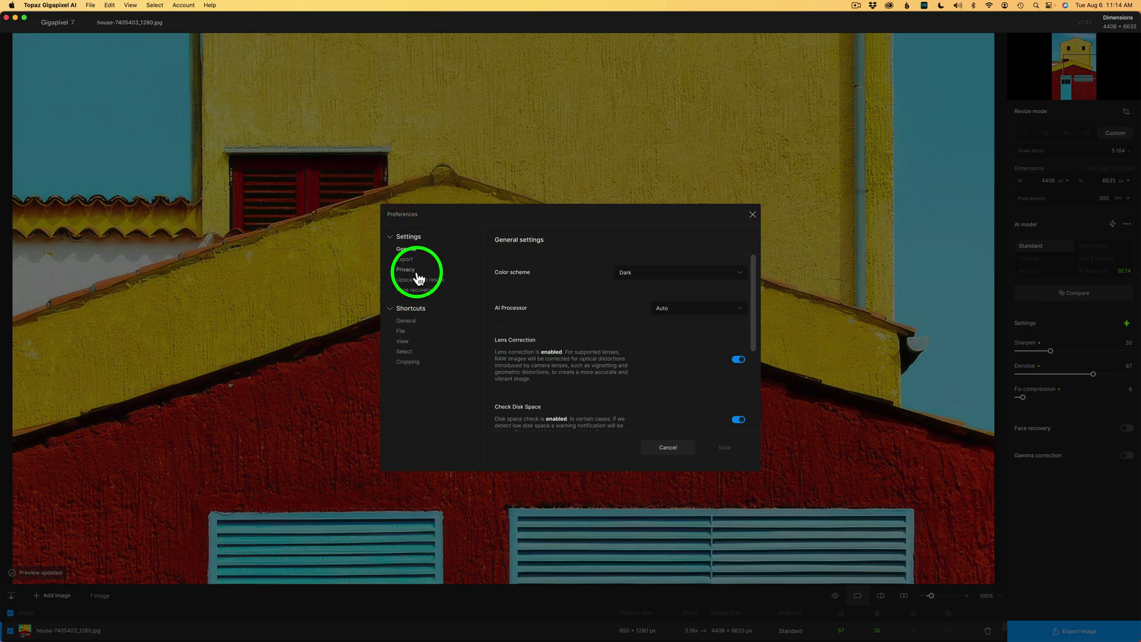
click(408, 249)
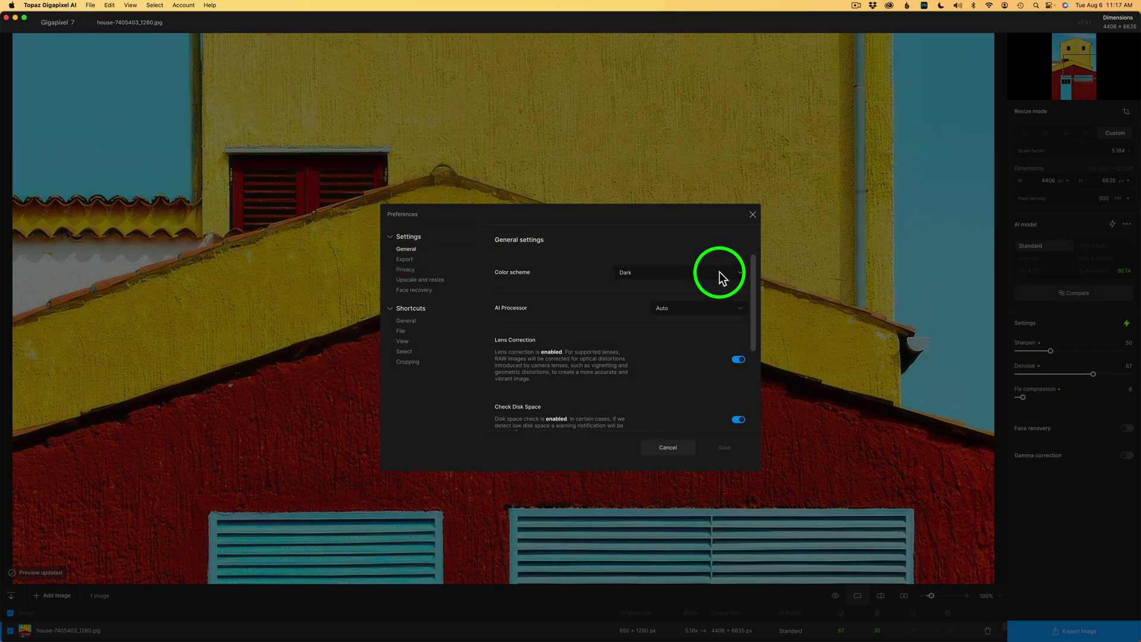
click(719, 272)
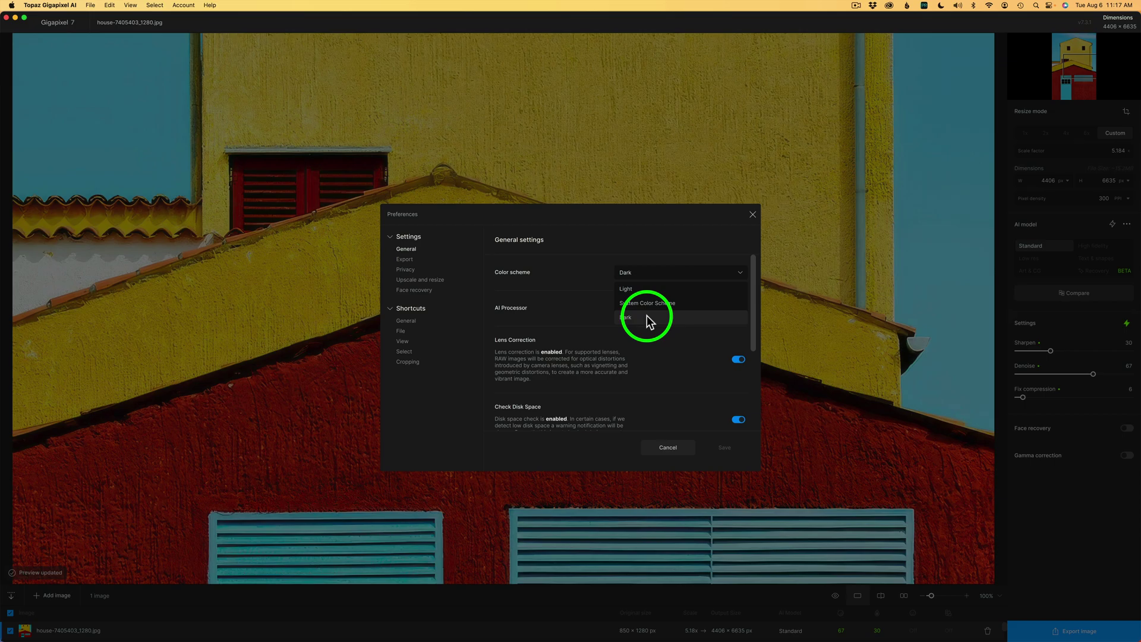
click(648, 288)
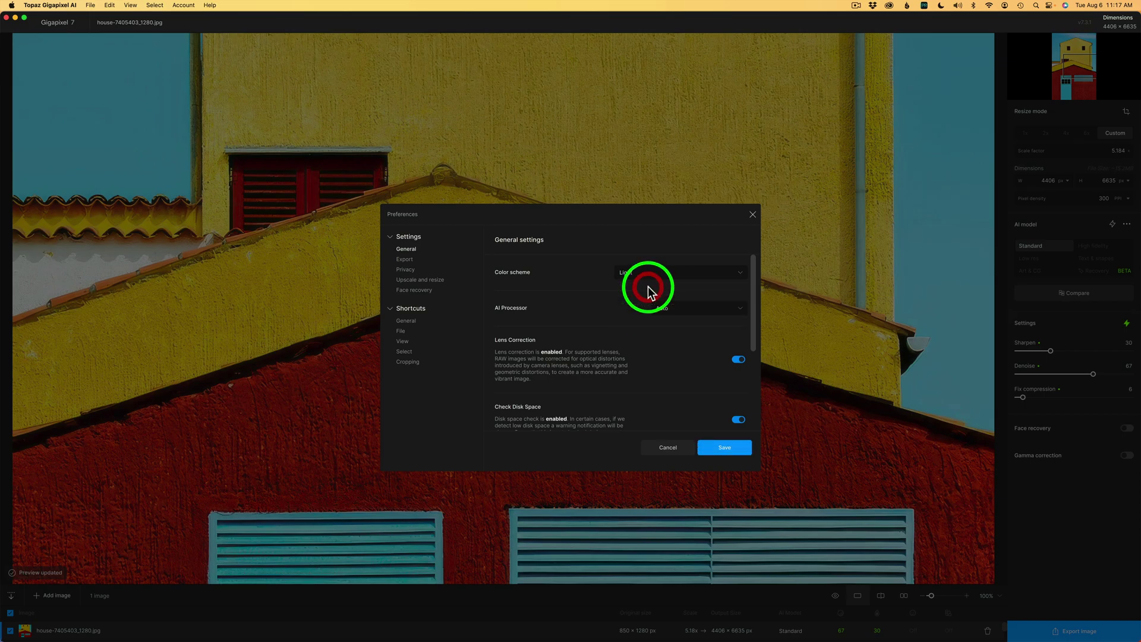
click(726, 449)
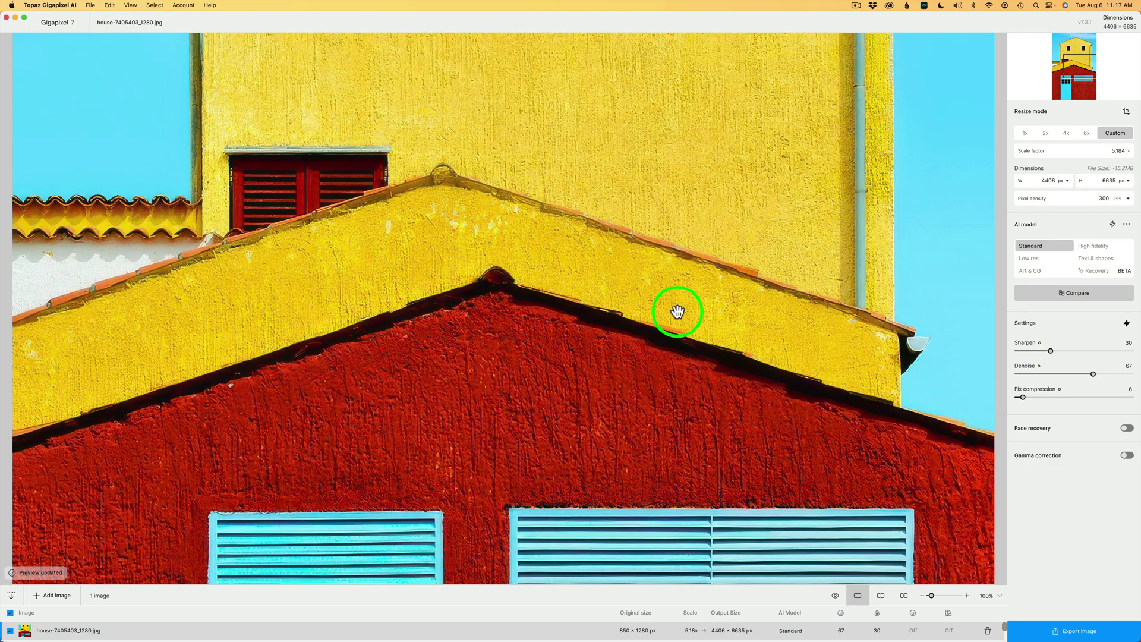
Set the Preferences Color scheme back to Dark and save.
click(45, 6)
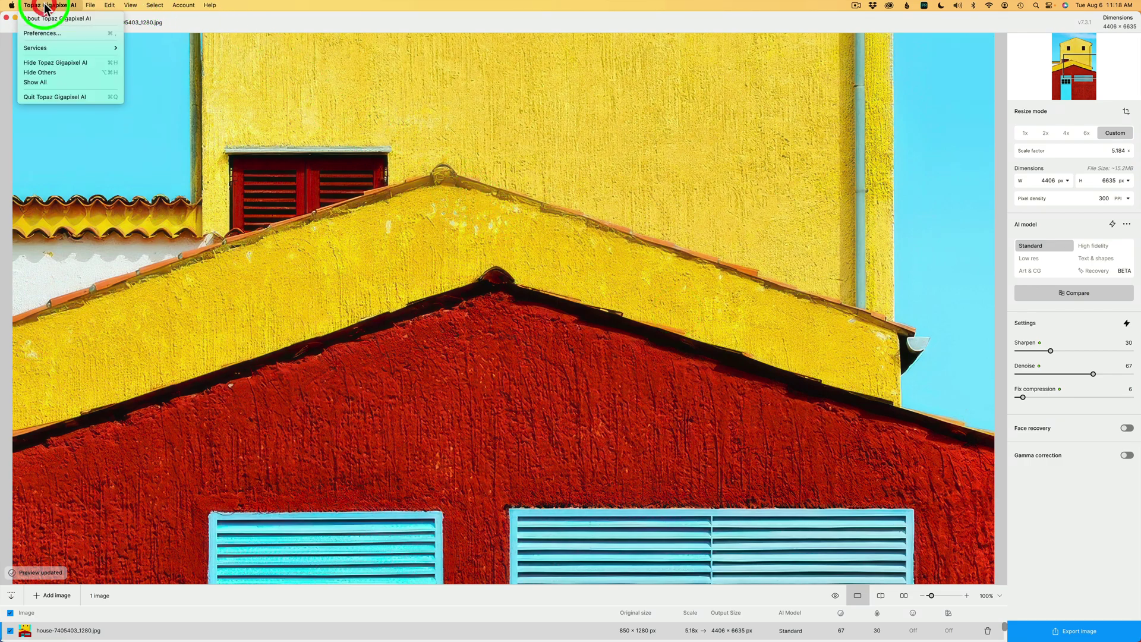
click(53, 32)
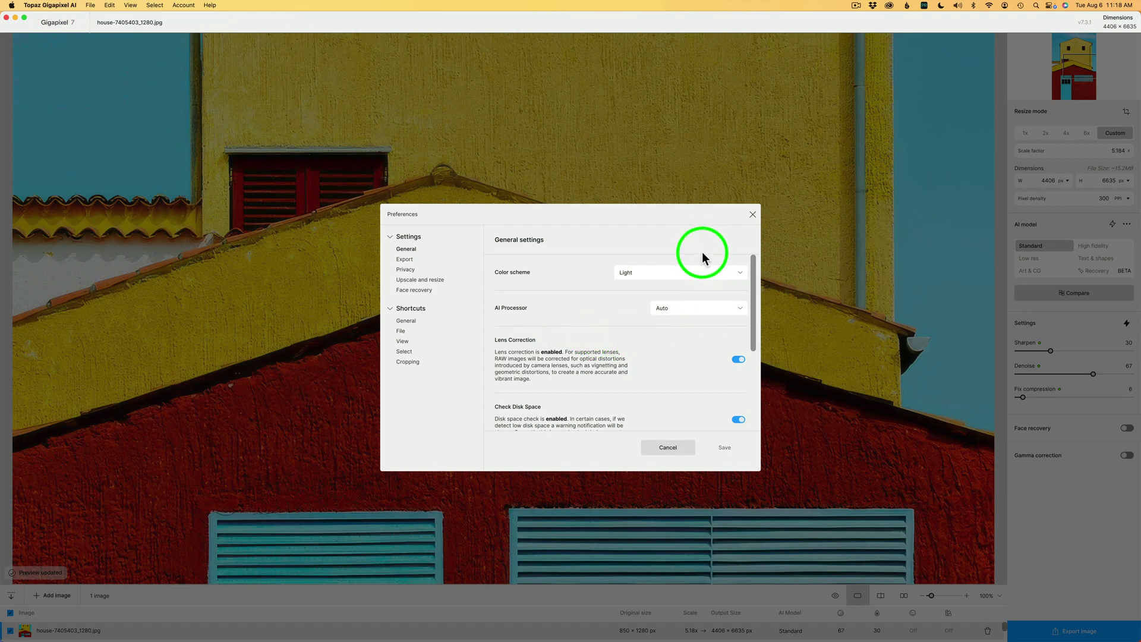
click(734, 274)
click(652, 316)
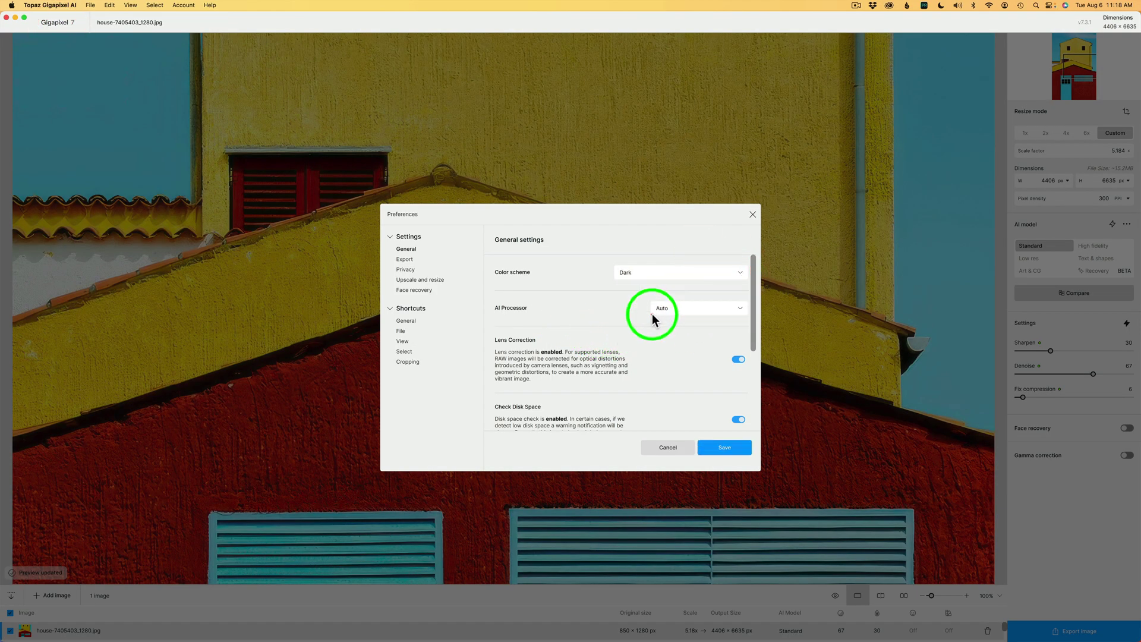
click(728, 449)
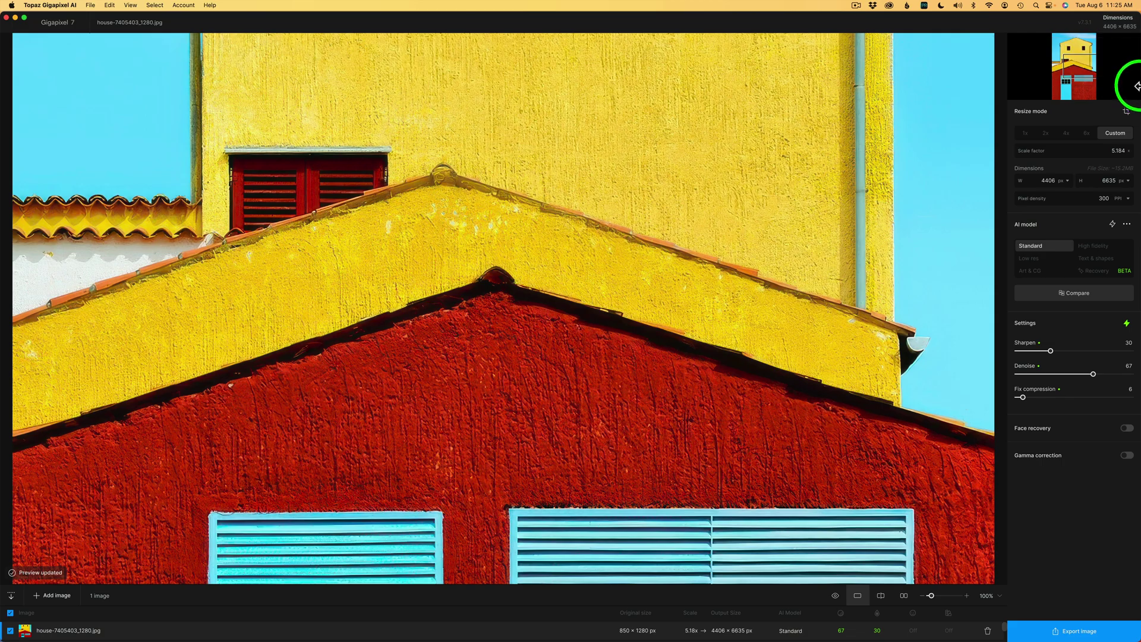
click(1127, 112)
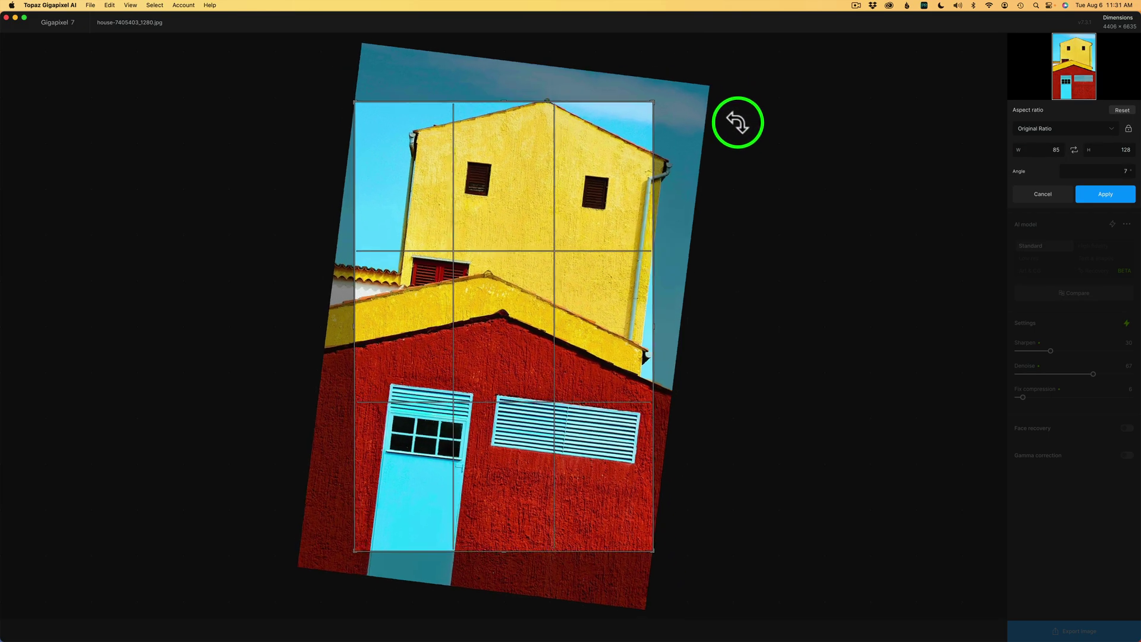
drag(737, 123, 761, 35)
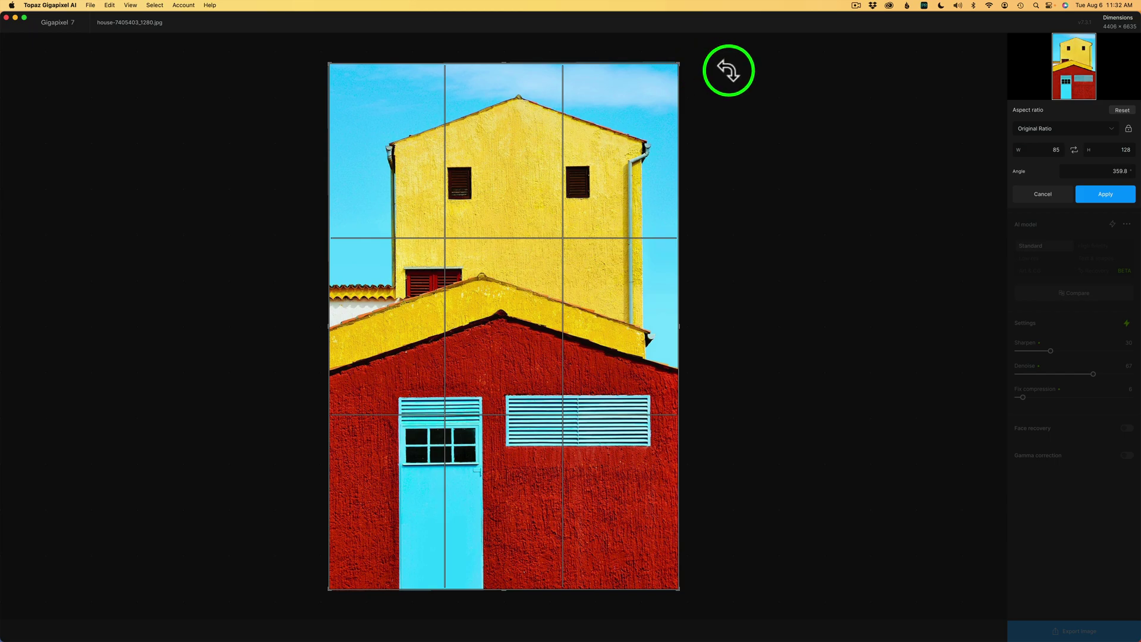
drag(741, 104, 778, 80)
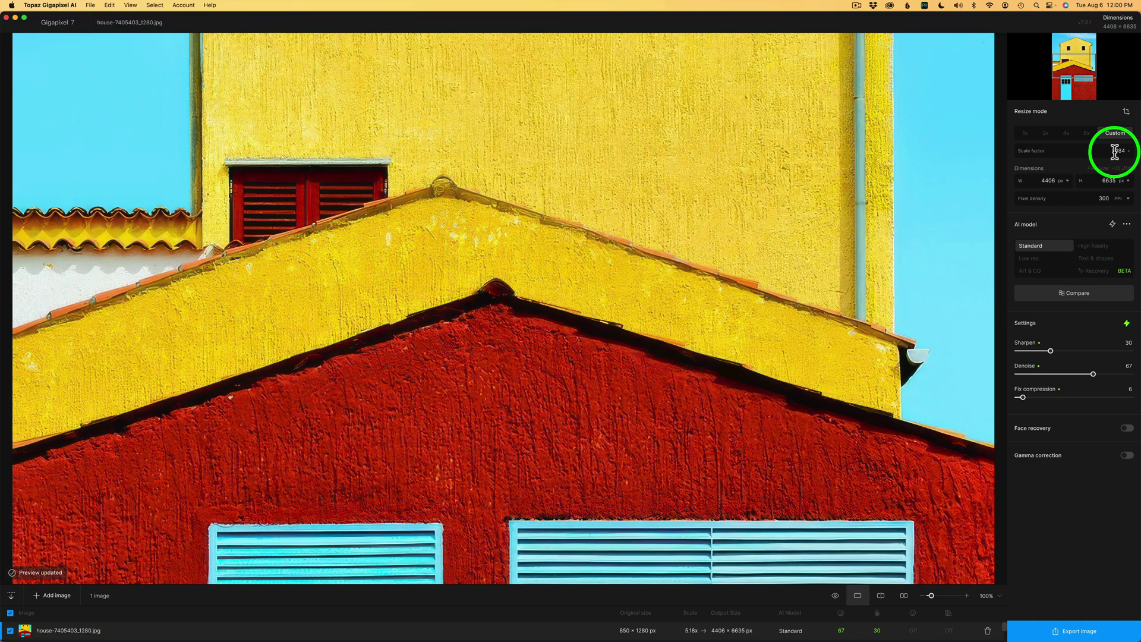
Switch the output dimensions to inches and set the width to 16.
click(1068, 181)
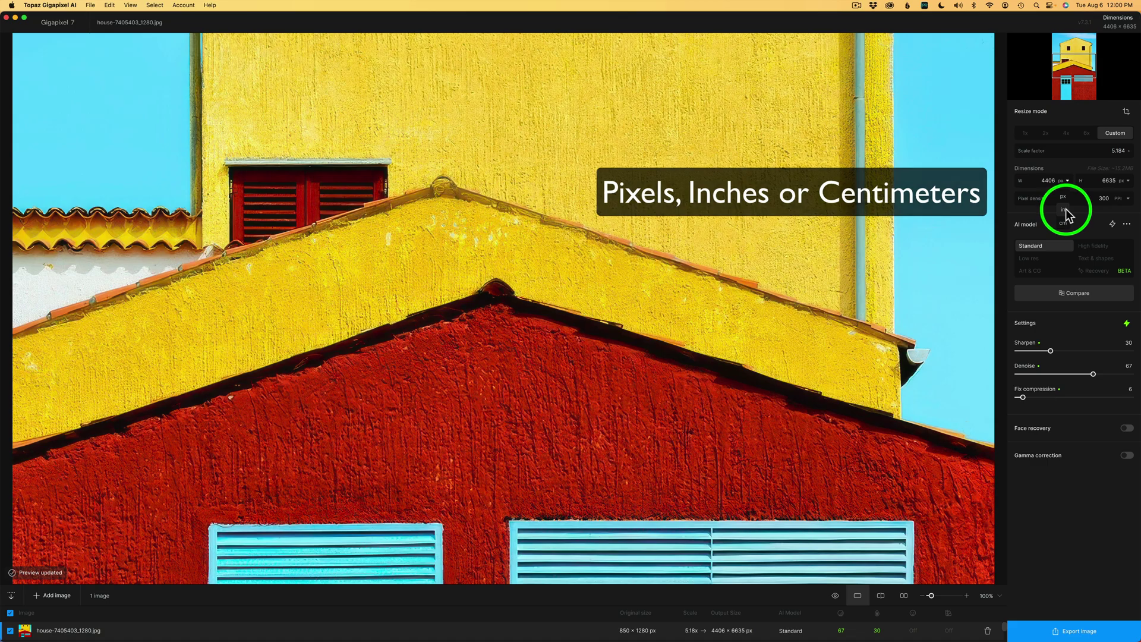
click(1065, 210)
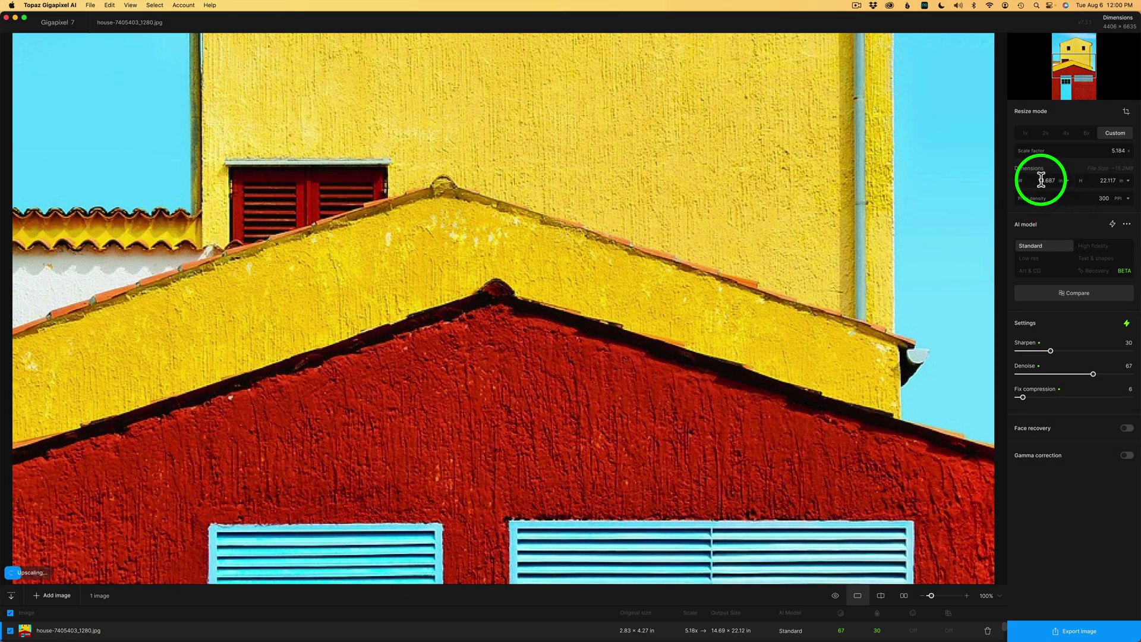
click(1057, 184)
text(16)
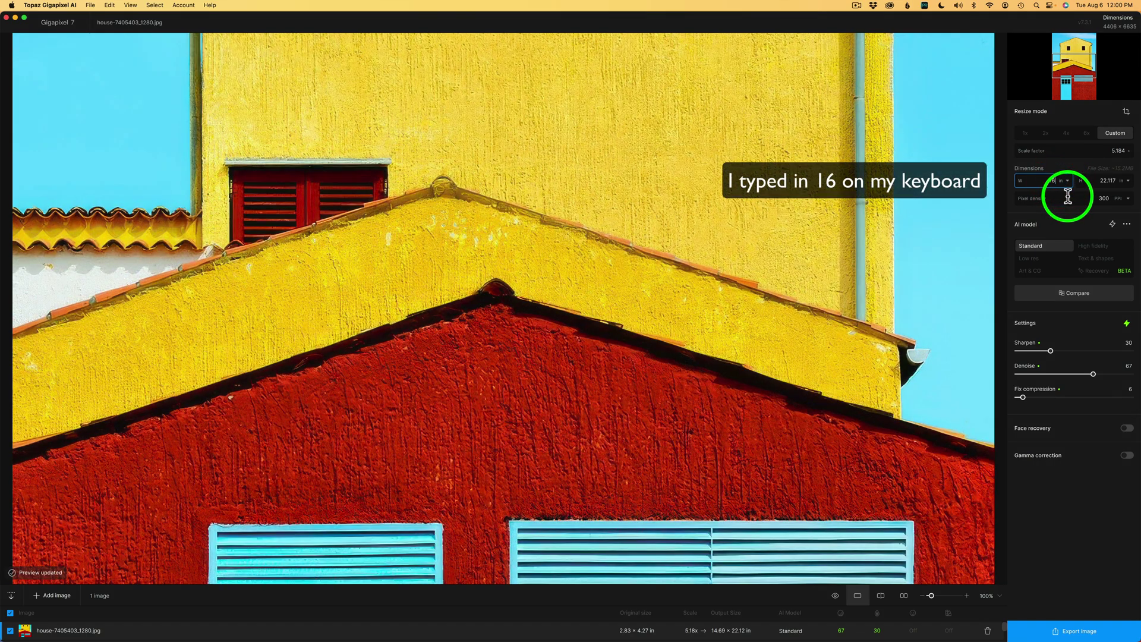
key(Return)
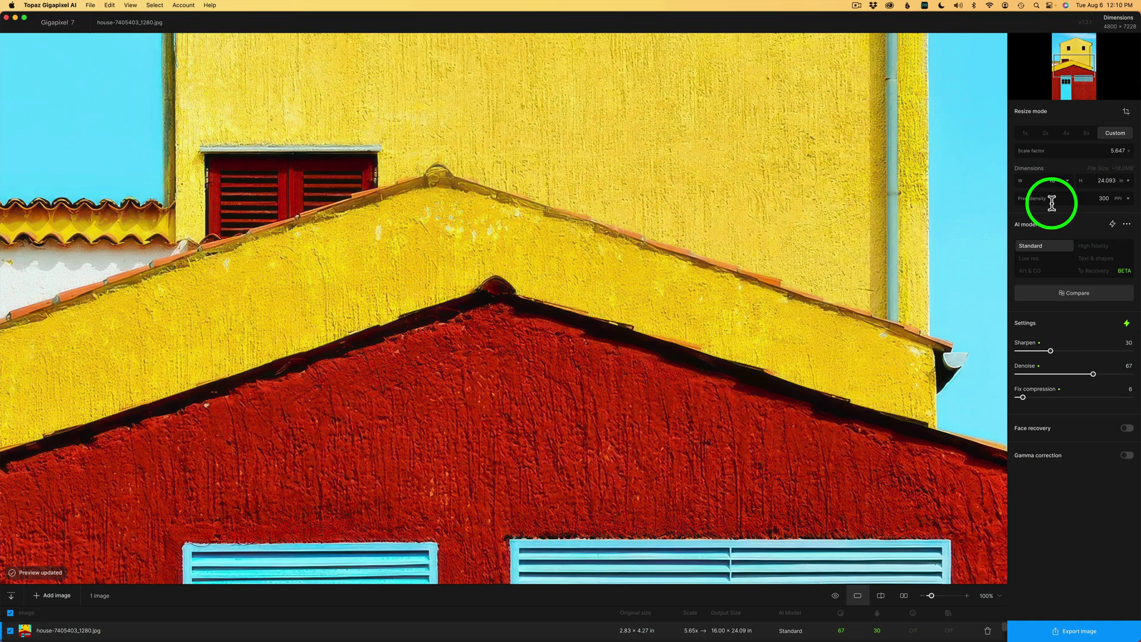
Set pixel density to 360 and re-enter the 16-inch width for a 6.776x scale.
double_click(1104, 198)
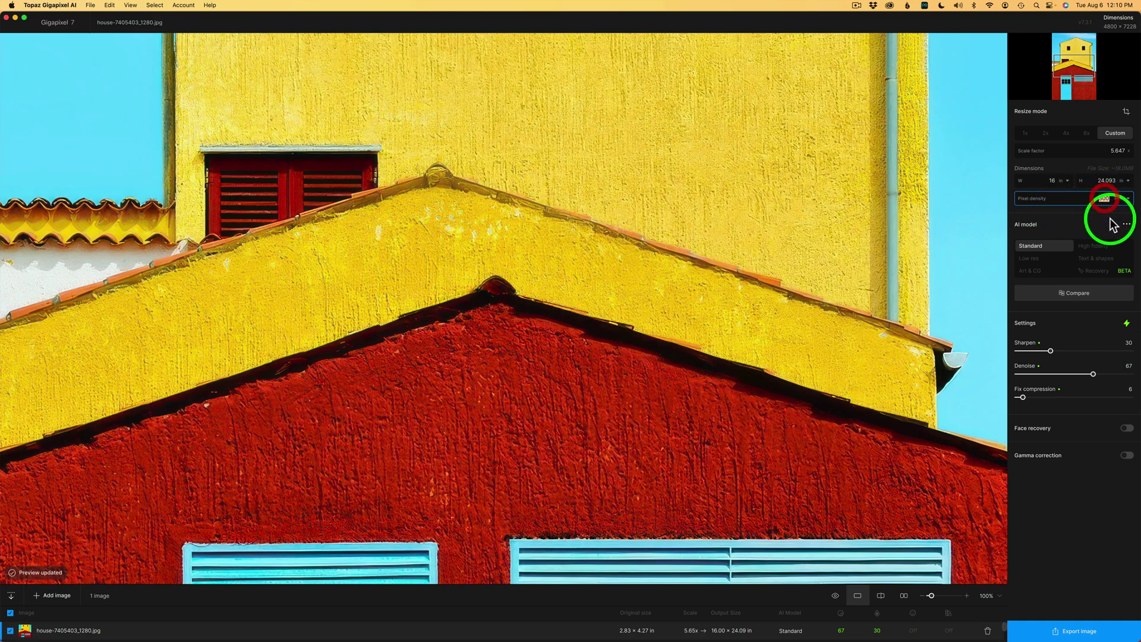
text(3)
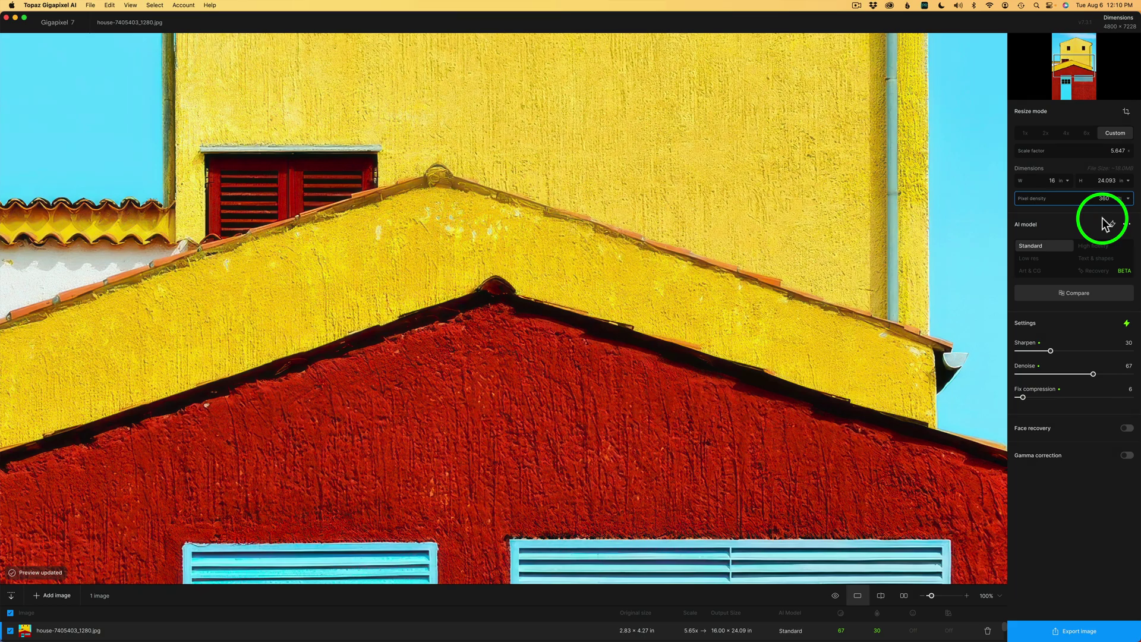
key(Return)
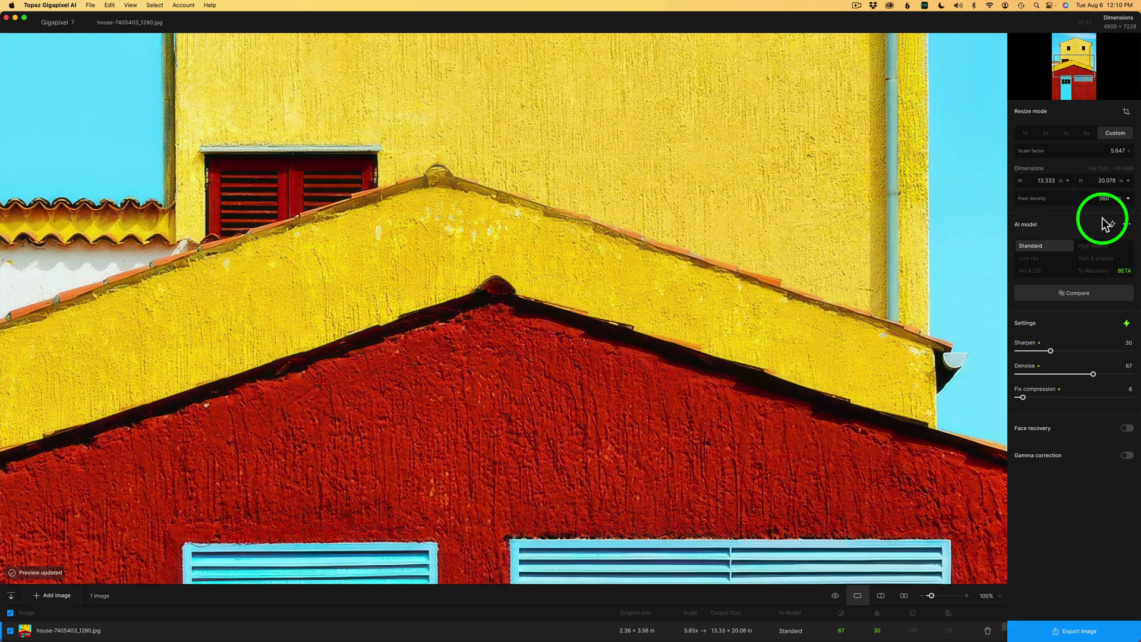
click(1047, 180)
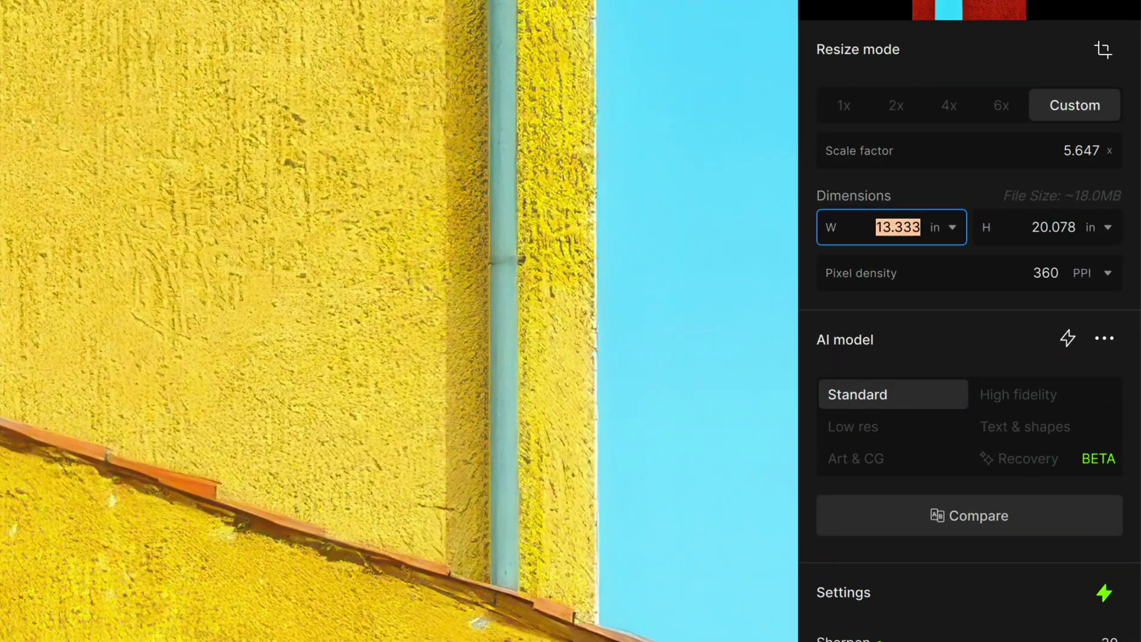
text(16)
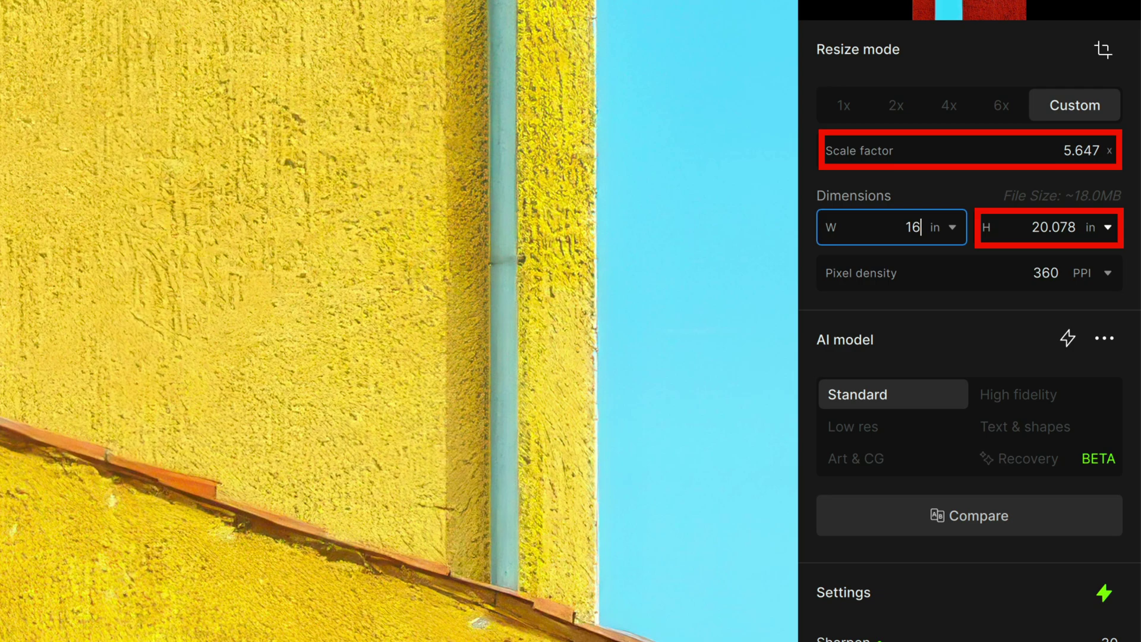
click(906, 293)
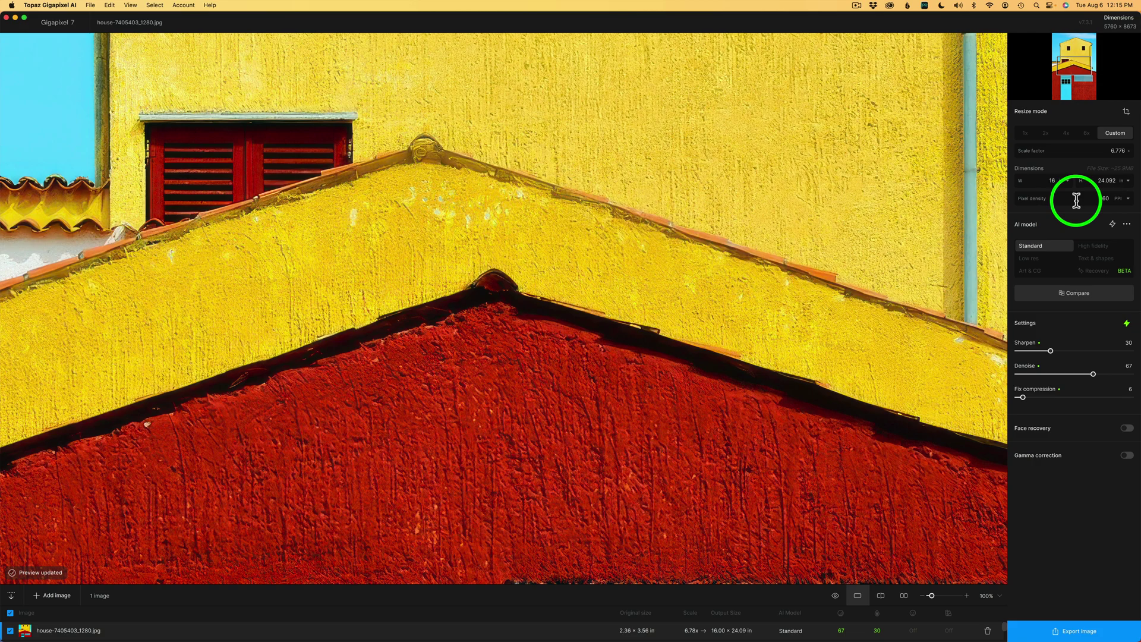
Apply the Low res model with manual enhancement settings, then bring up the Export dialog.
click(1112, 225)
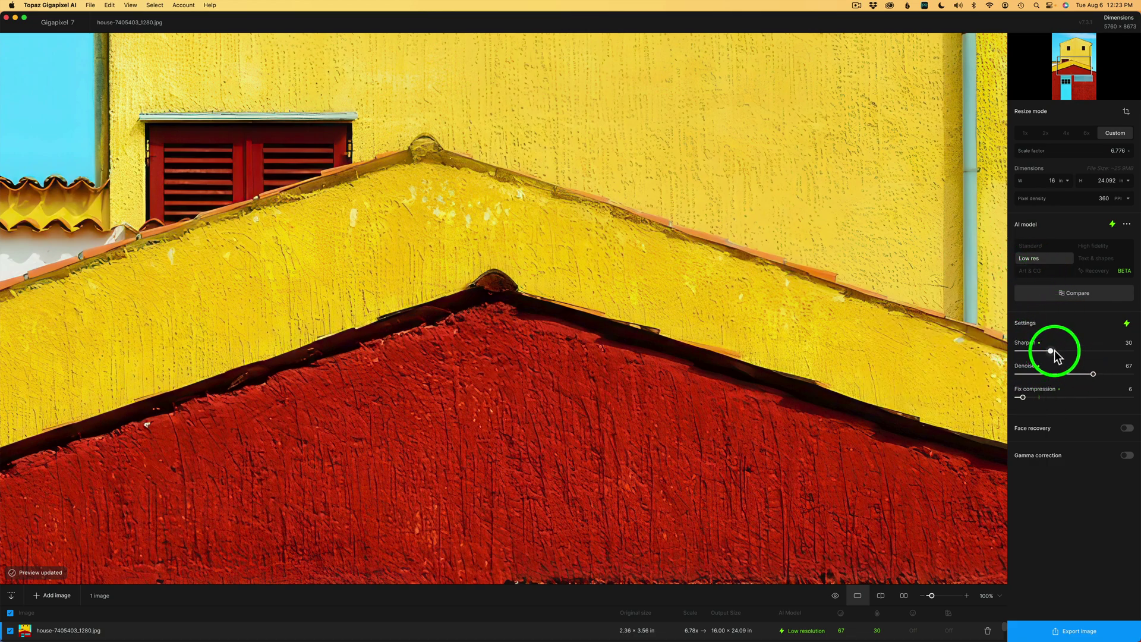
click(1127, 324)
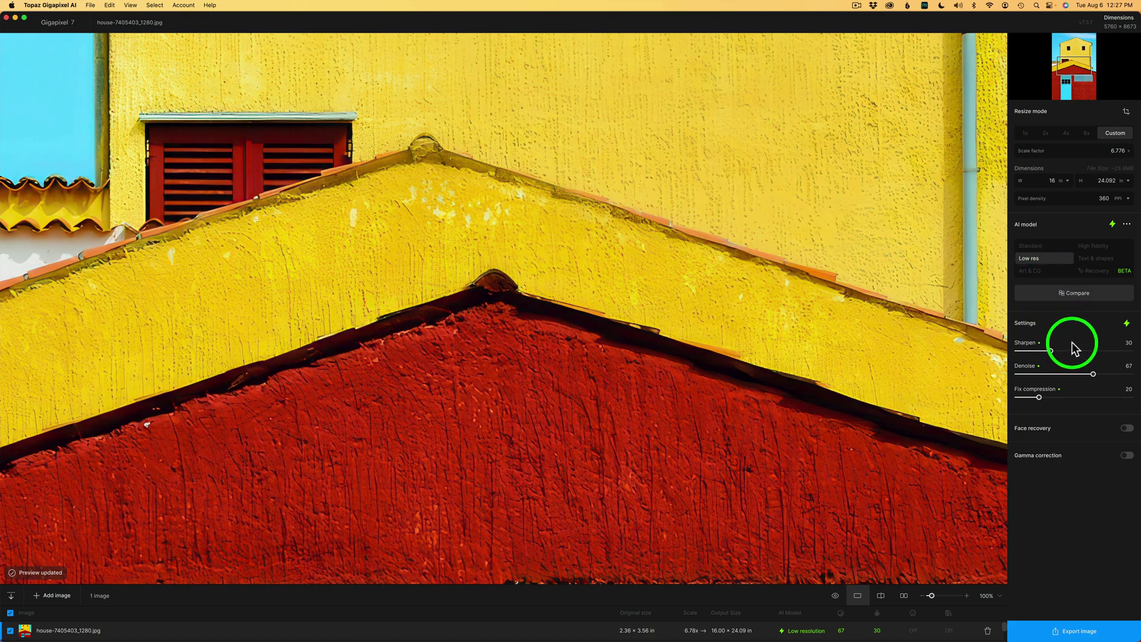
click(1079, 631)
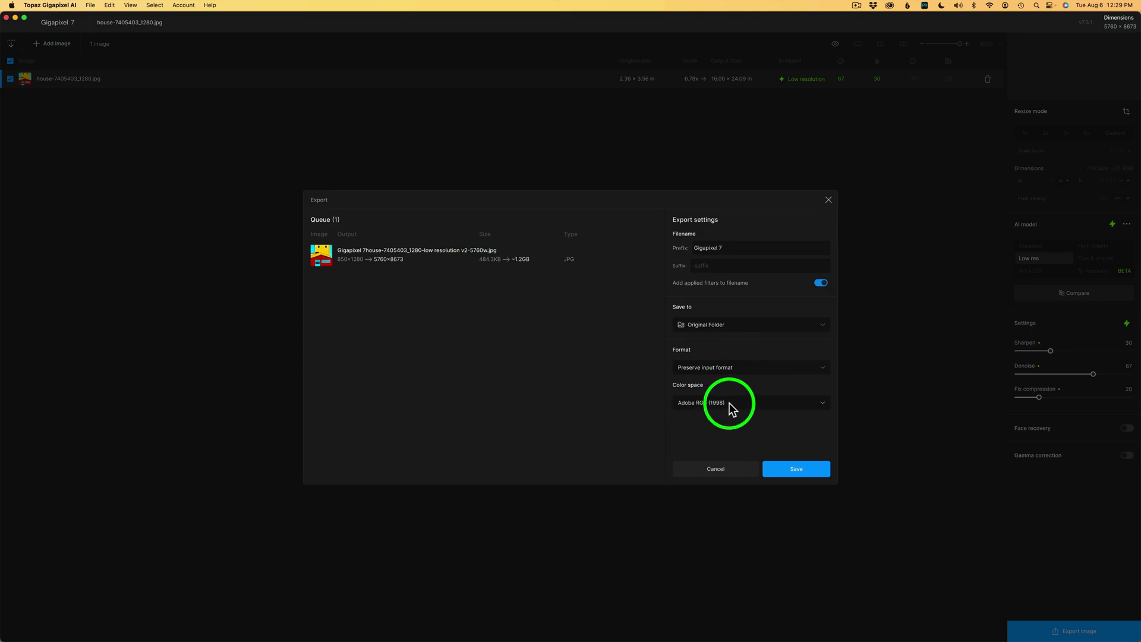
Expand the Export dialog's Color space dropdown to view its profile list.
click(825, 407)
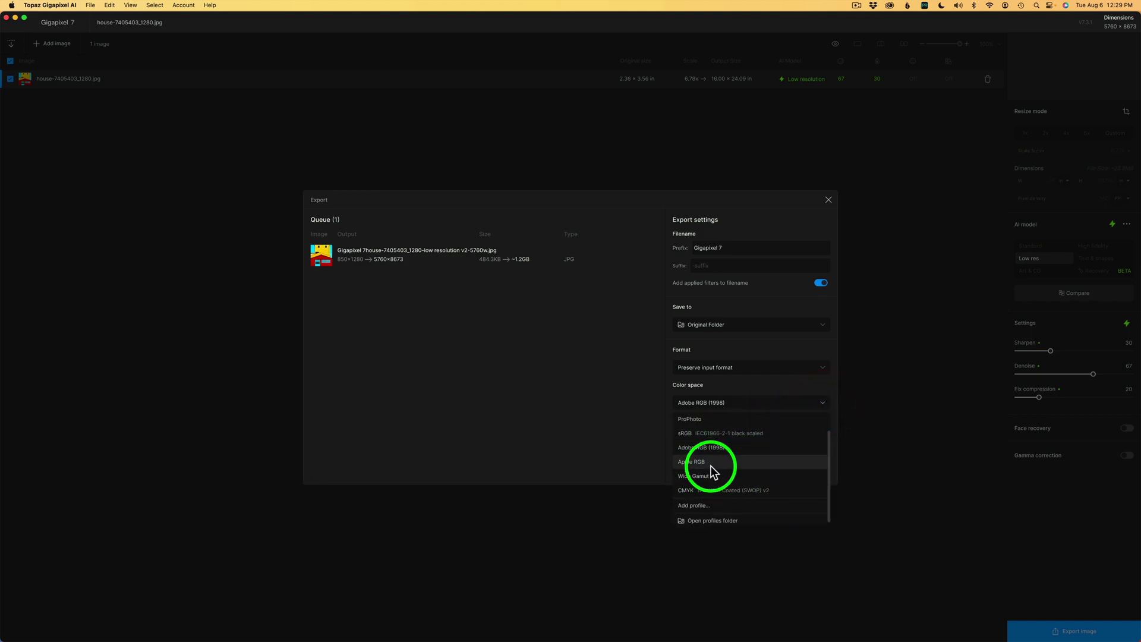
Add the iMac display .icc from ColorSync > Profiles > Displays as the export colour space.
click(707, 504)
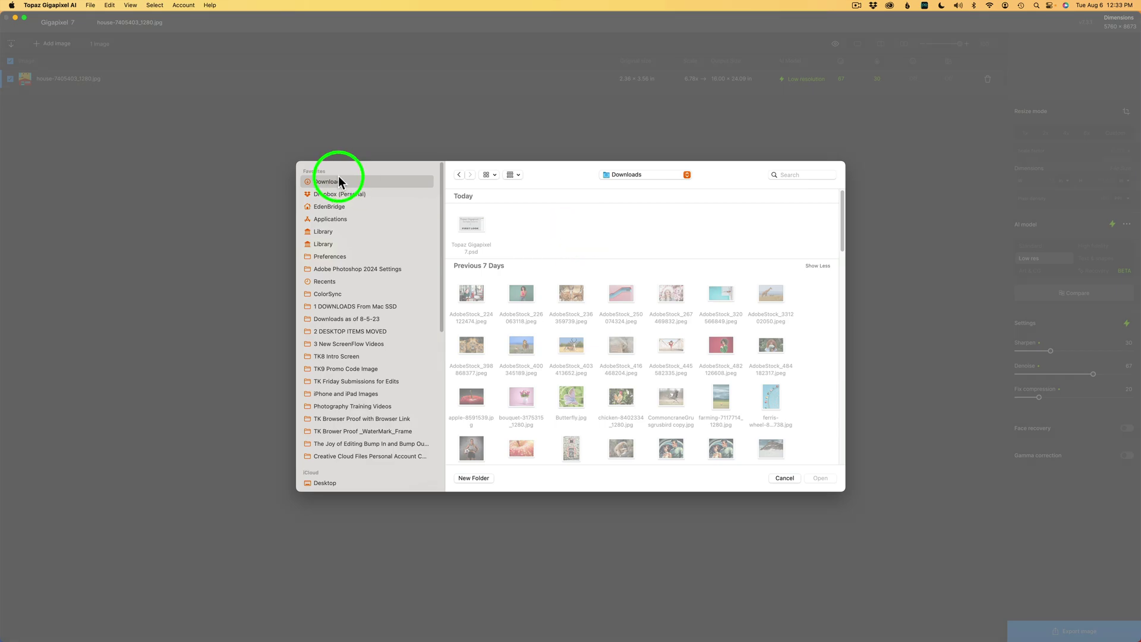
click(332, 294)
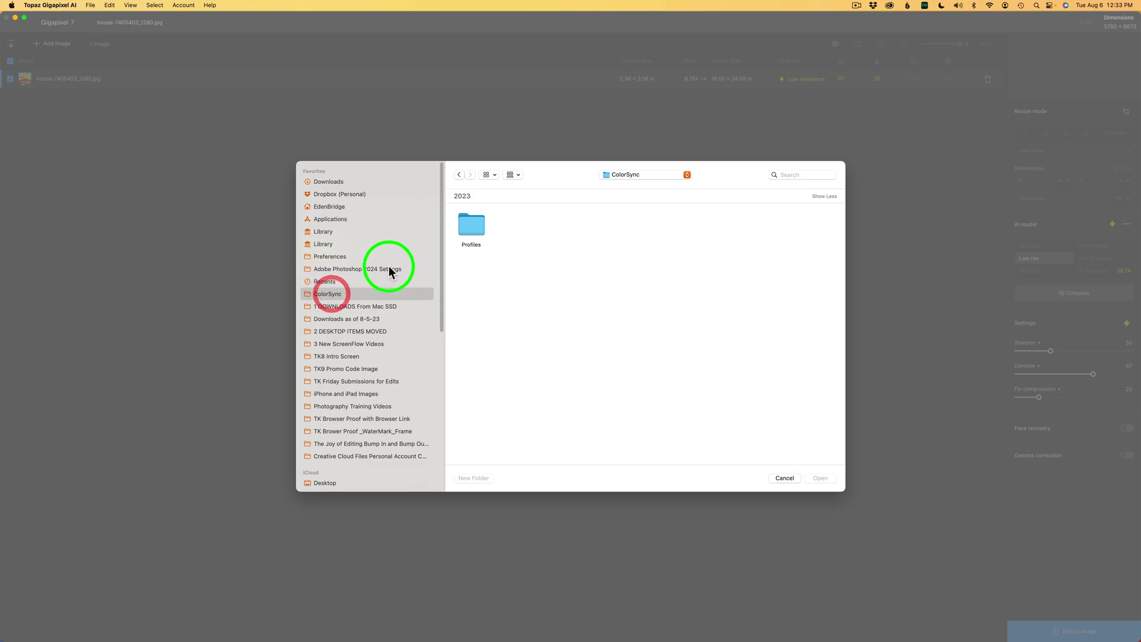
double_click(474, 227)
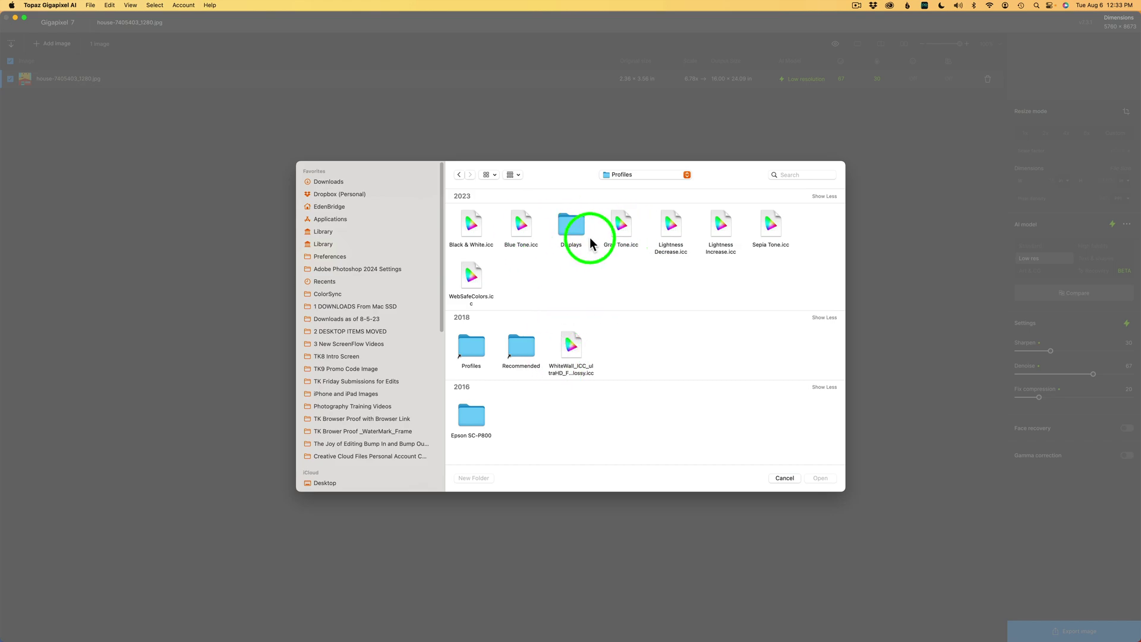
double_click(575, 226)
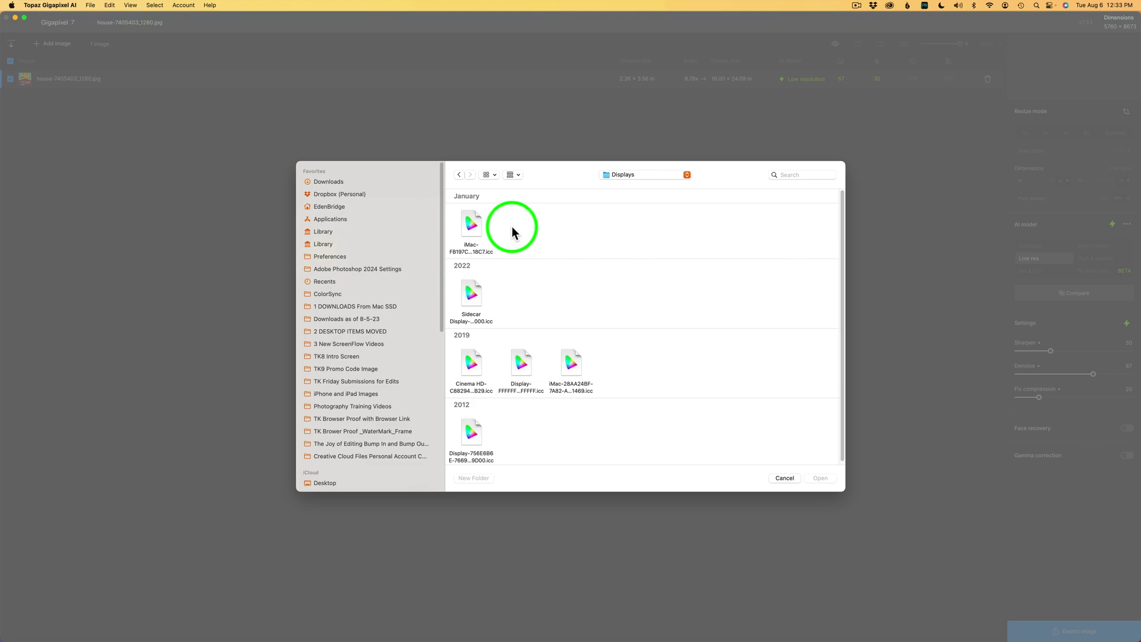
click(473, 224)
click(820, 478)
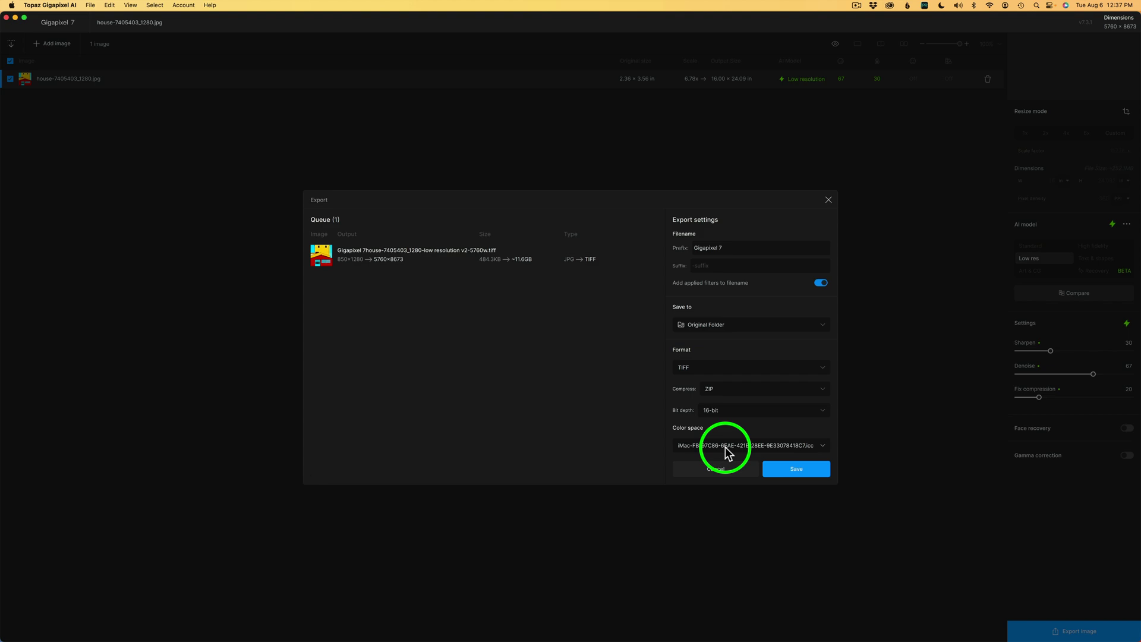
Choose Adobe RGB (1998) as the Color space, replacing the iMac profile.
click(823, 445)
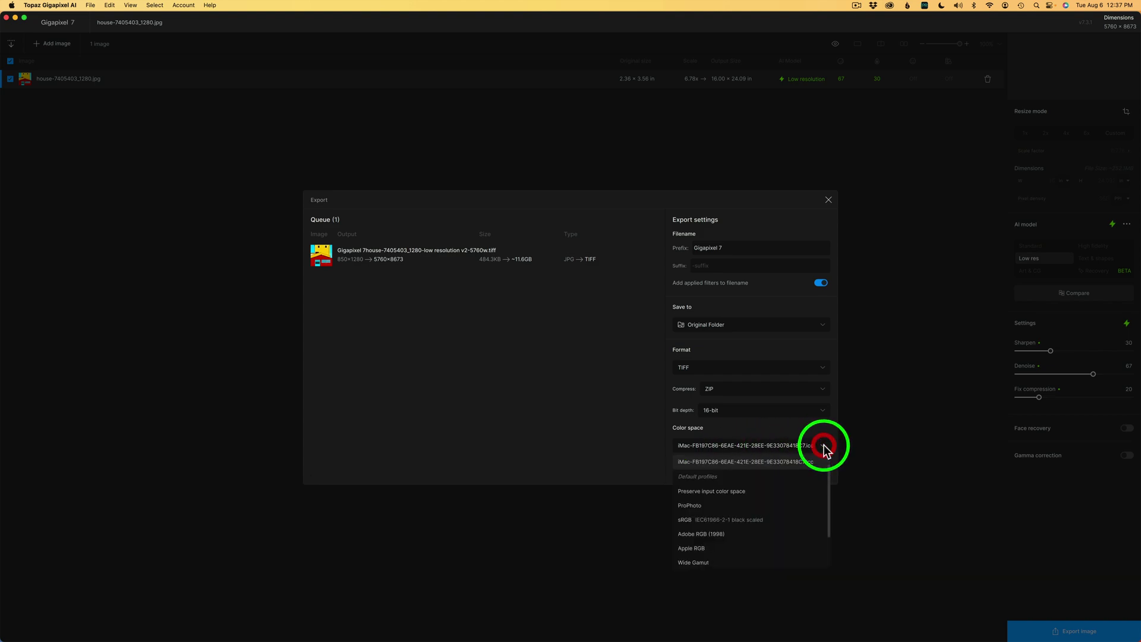
click(718, 533)
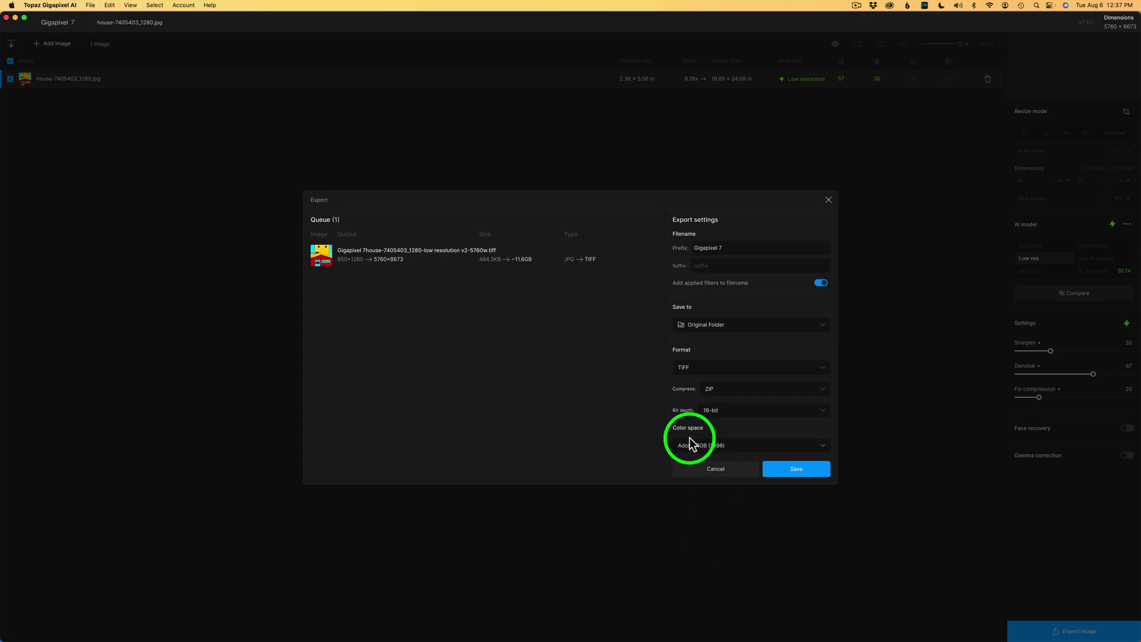
Open the added-profiles folder, move the iMac .icc file to Trash, and close the window.
click(823, 446)
scroll(792, 509, down, 2)
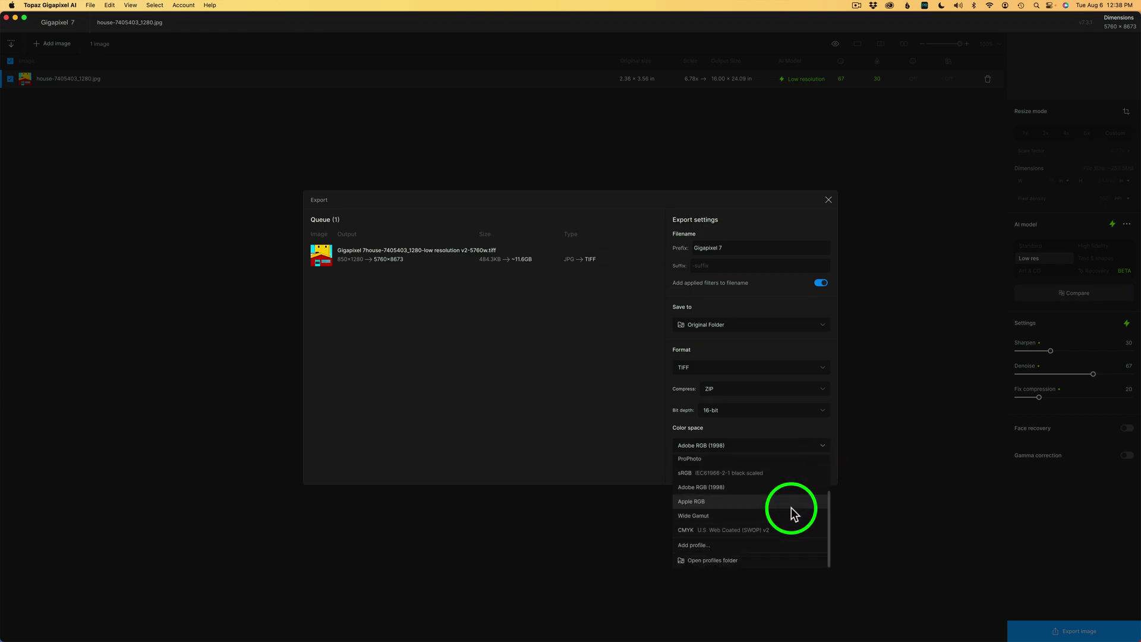
click(733, 558)
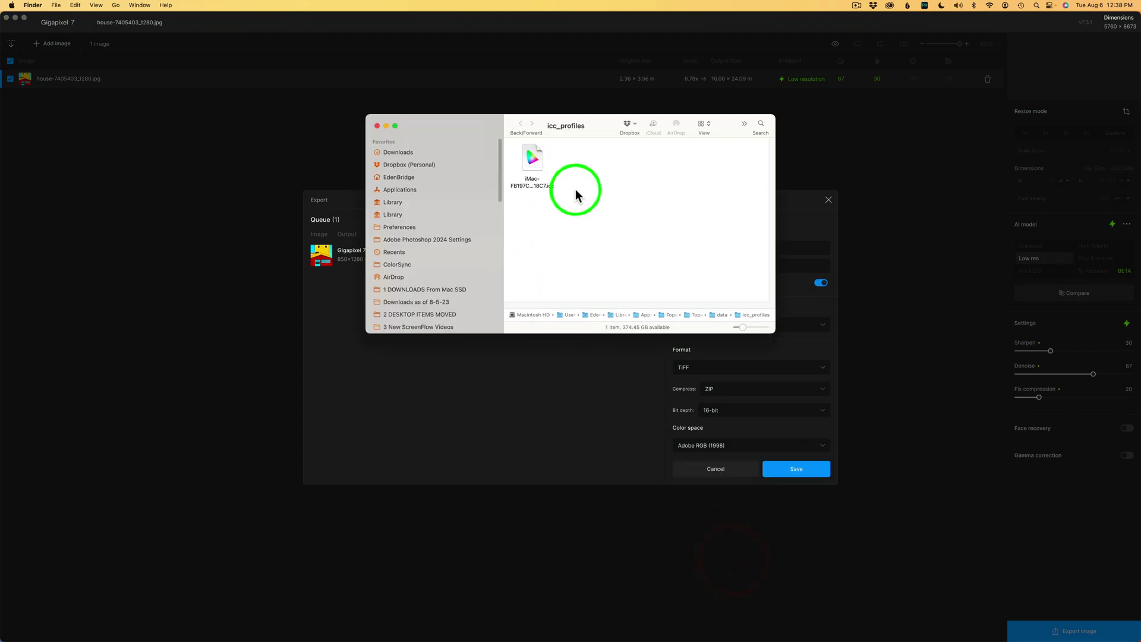
drag(530, 176, 523, 146)
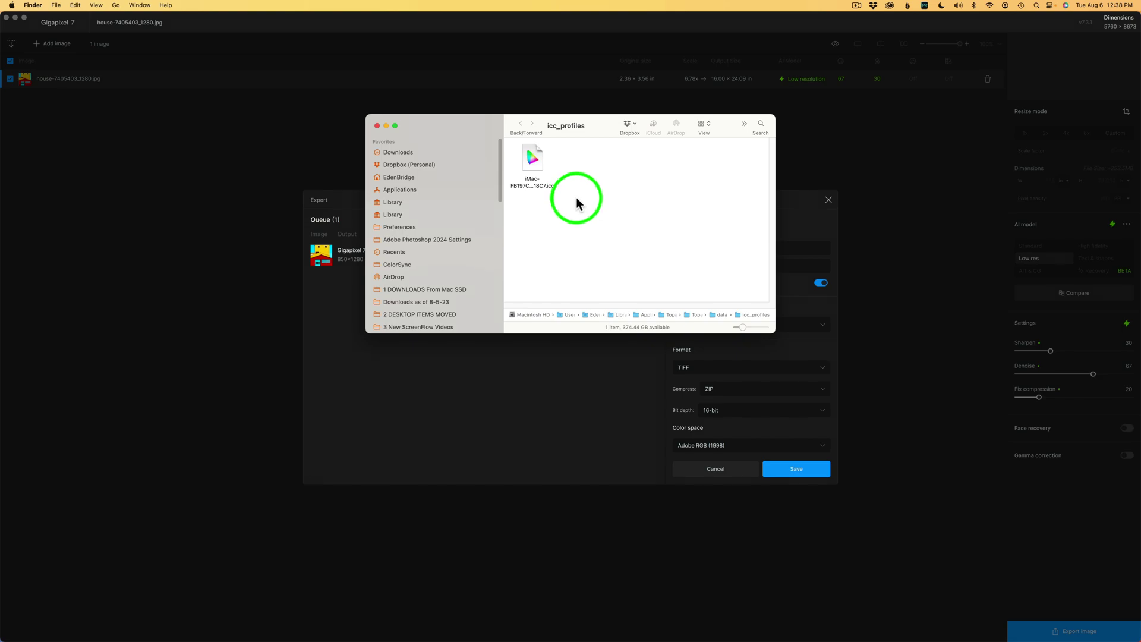
click(532, 160)
right_click(533, 159)
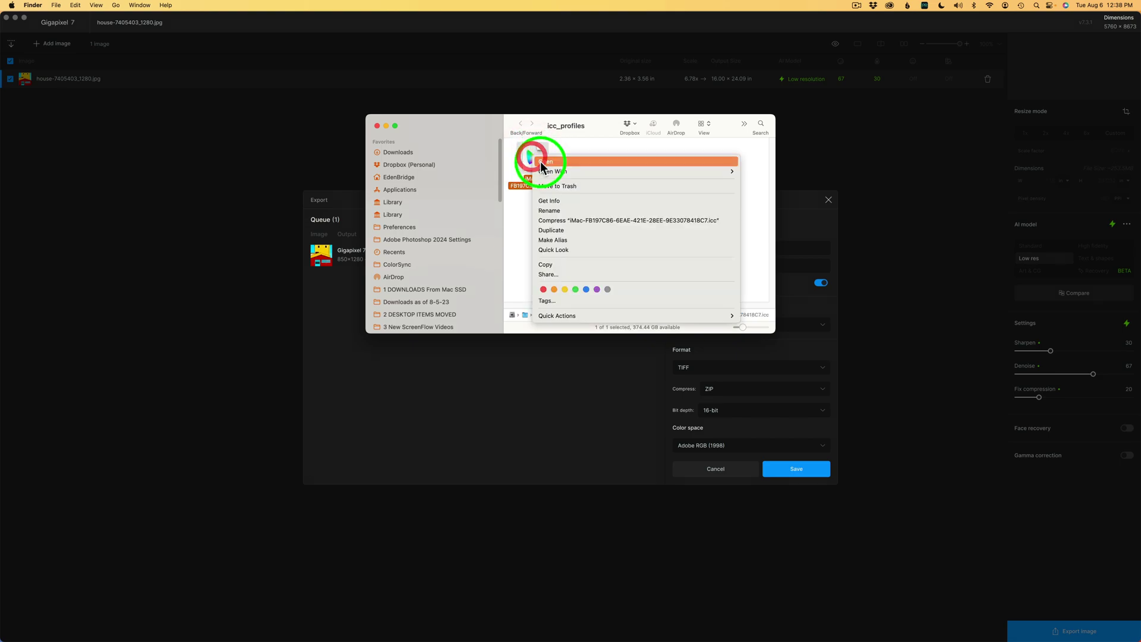
click(565, 185)
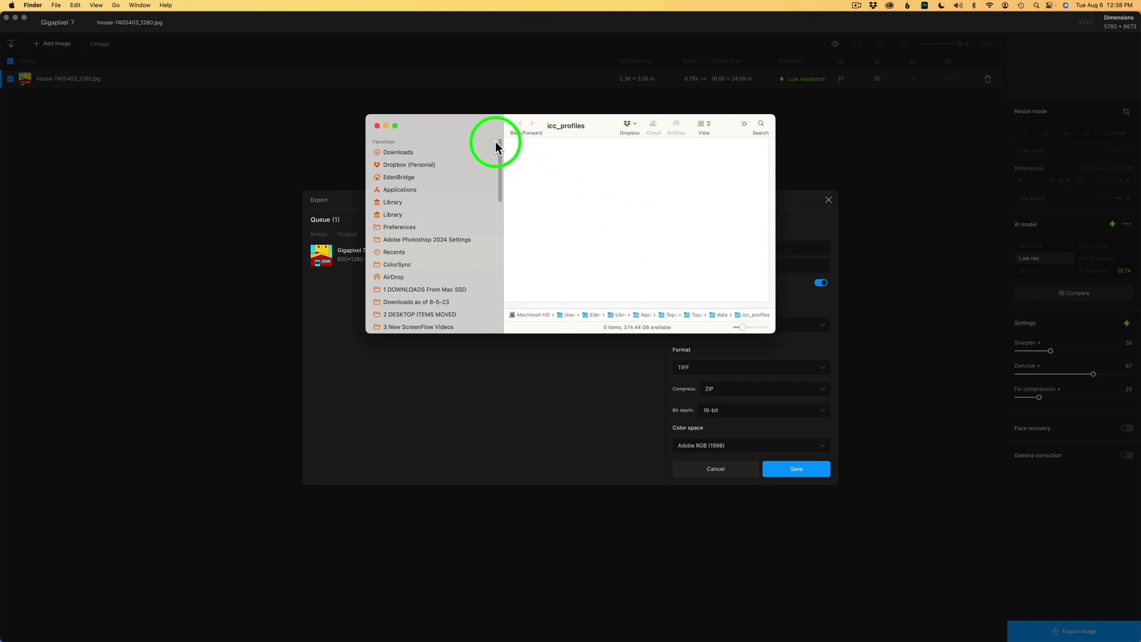
click(377, 126)
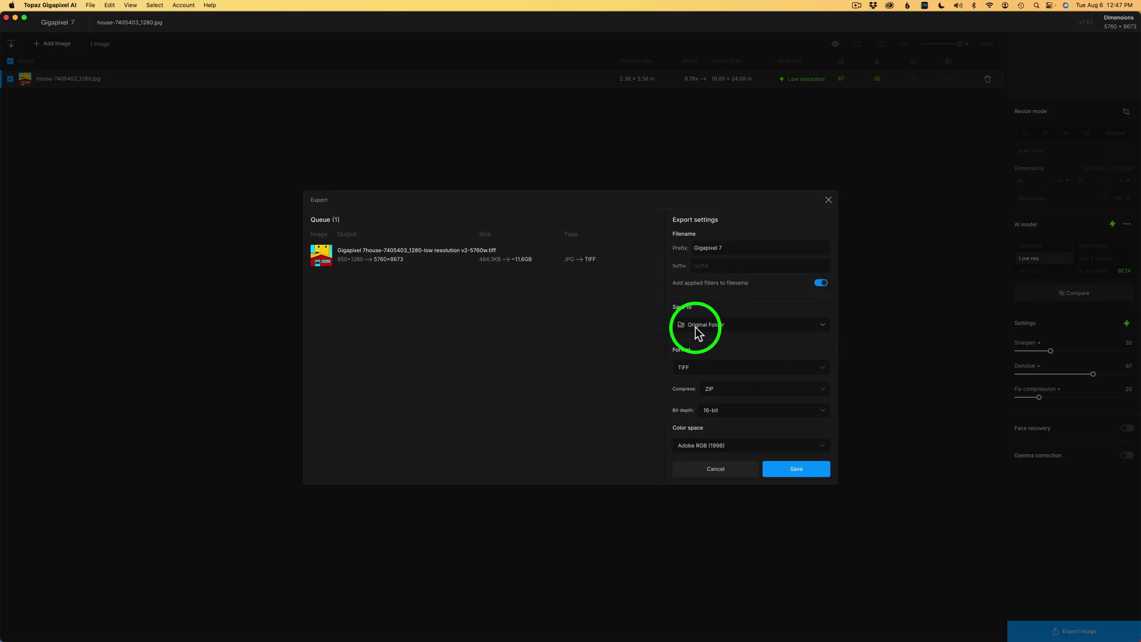
Set Format to Preserve input format, then cancel the Export dialog.
click(712, 369)
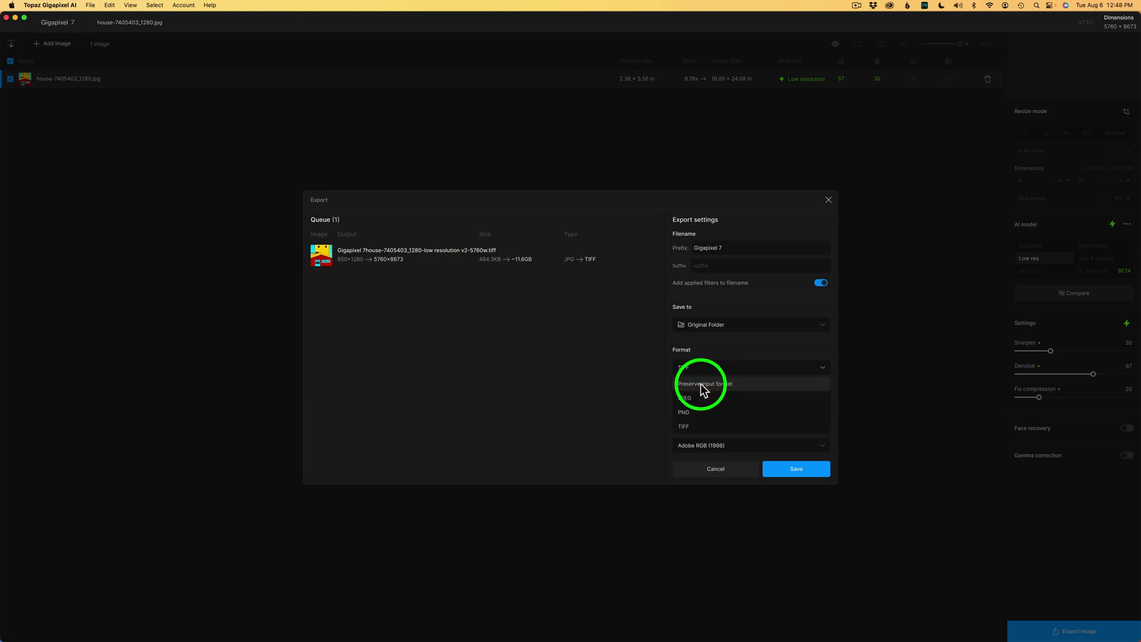
click(703, 385)
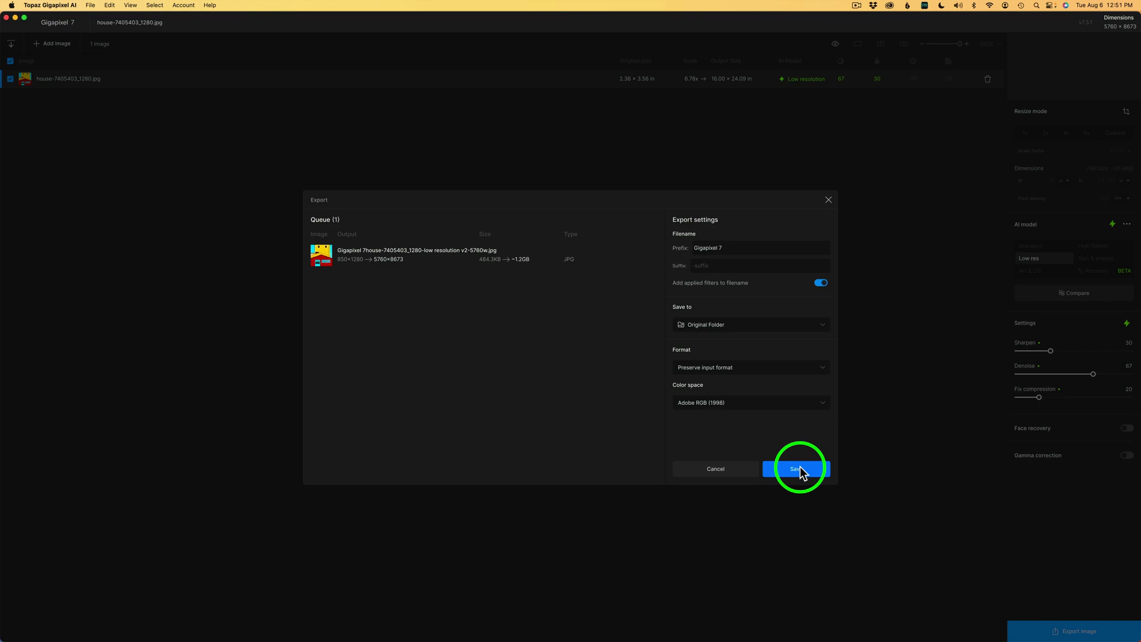
click(734, 469)
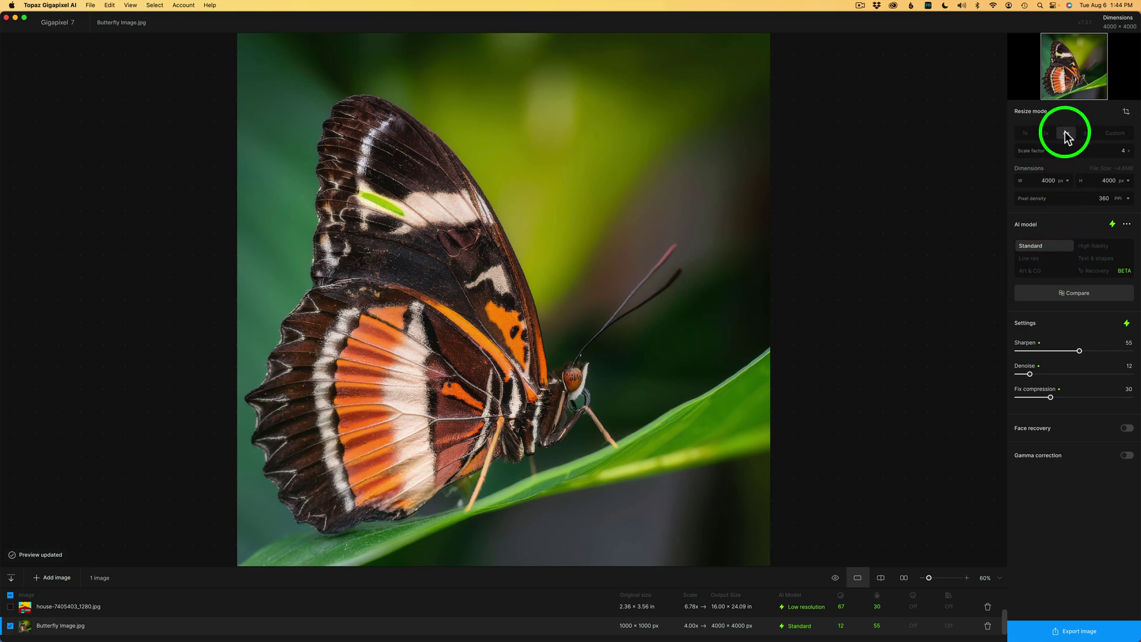
click(1002, 578)
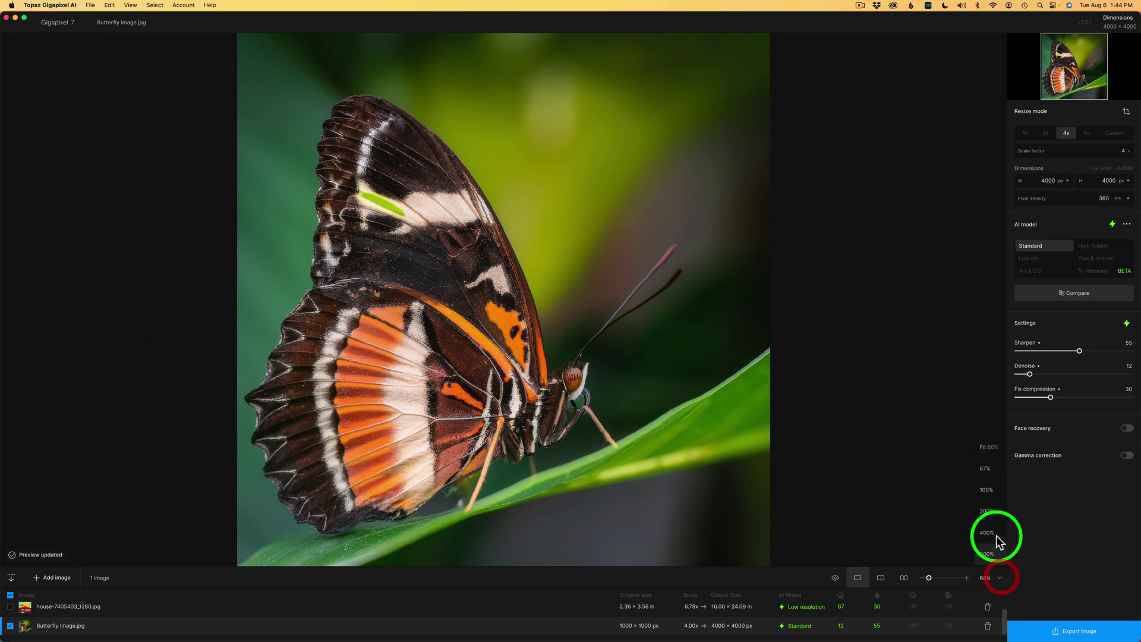
click(991, 493)
drag(772, 477, 654, 288)
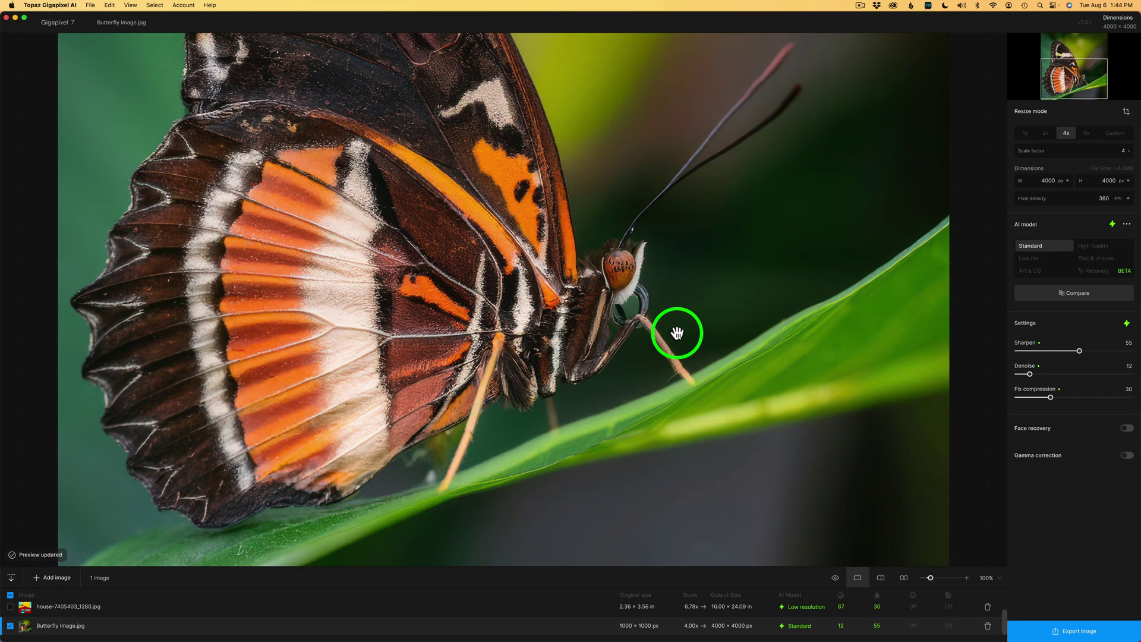
click(637, 301)
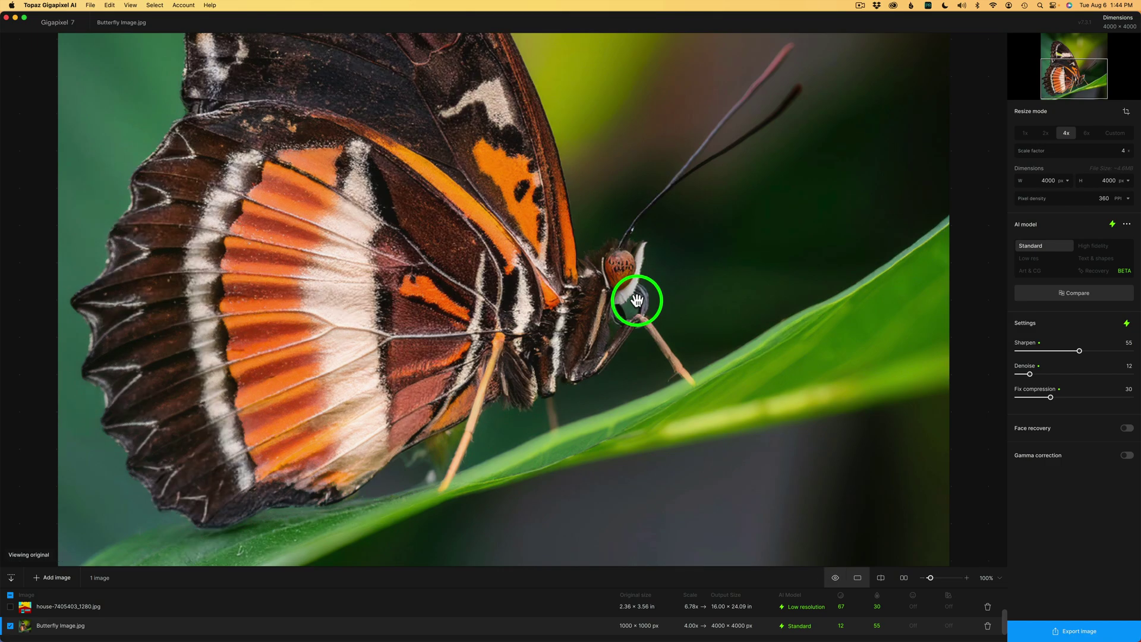
click(637, 300)
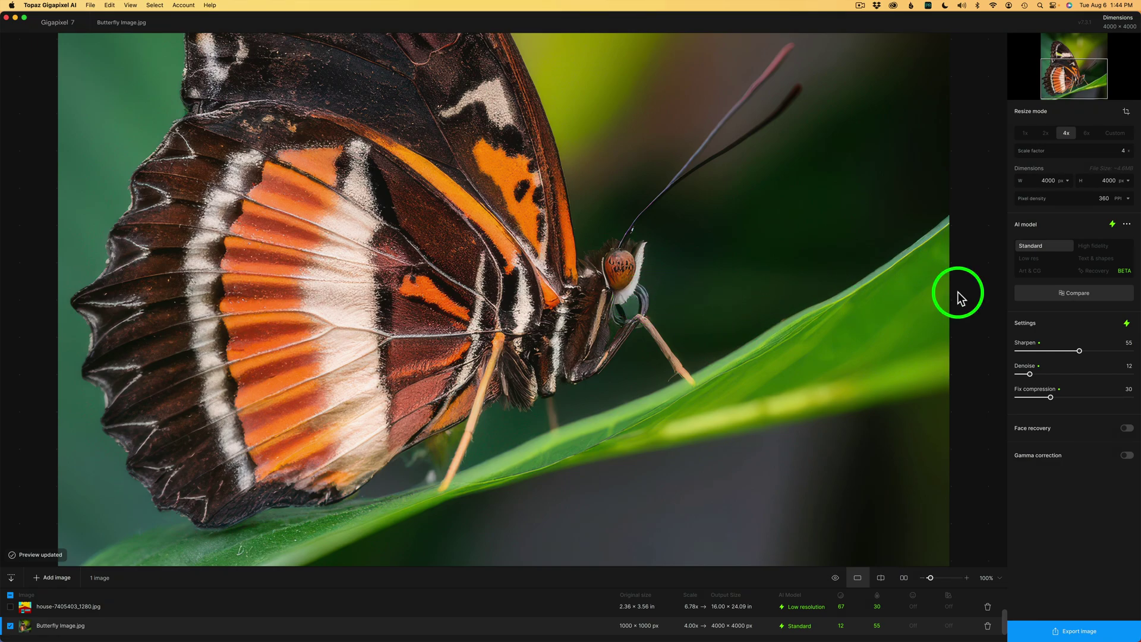
Select Recovery (BETA) in the AI model panel for the butterfly image.
click(1098, 273)
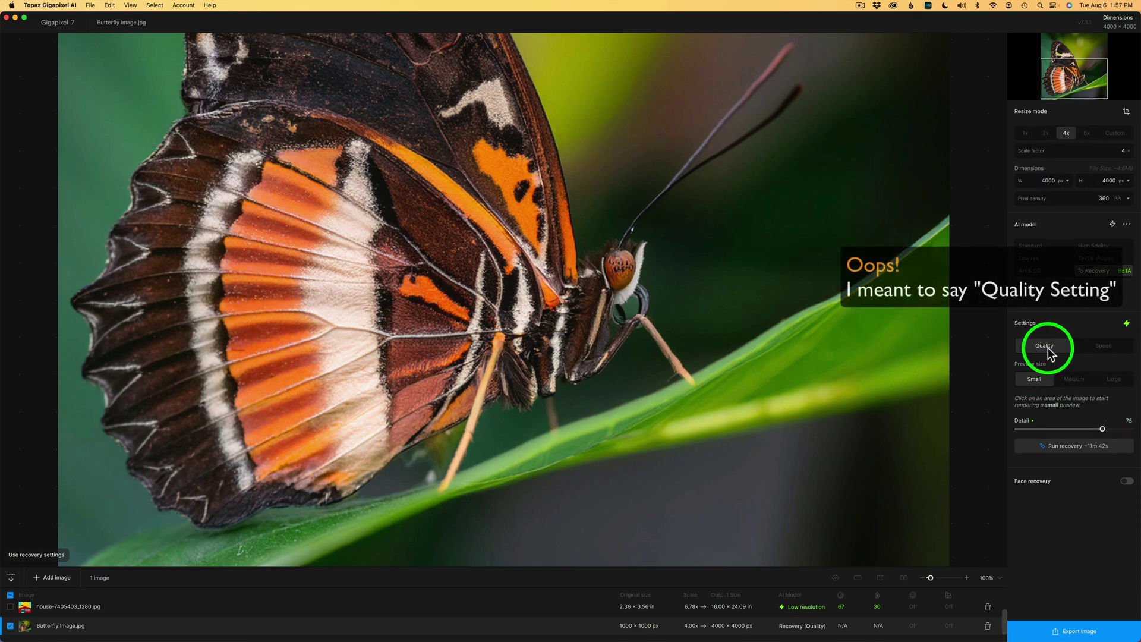
Set the butterfly's Recovery model to Speed mode with a Small preview size.
click(1106, 347)
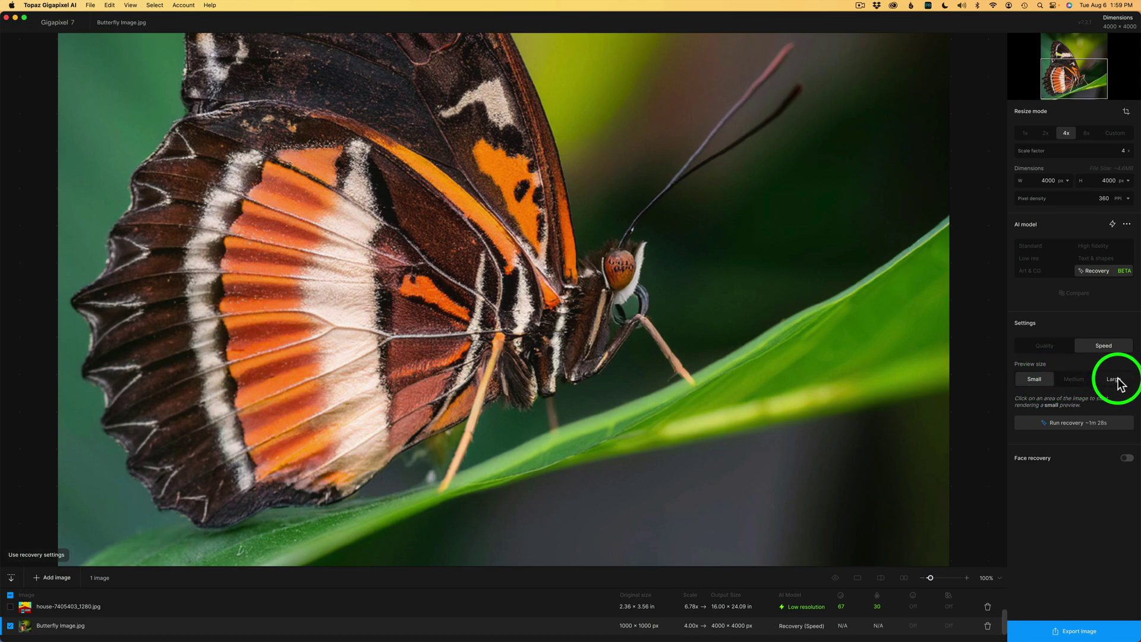
click(1035, 379)
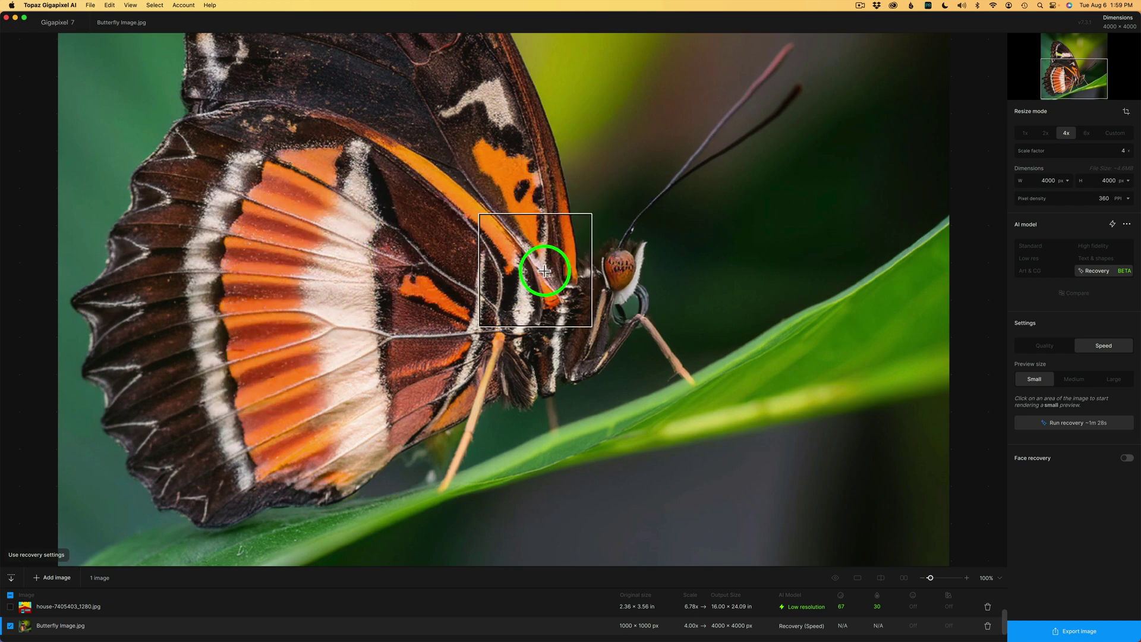
Render a Speed Recovery preview of the butterfly's head and toggle the original to compare.
click(619, 277)
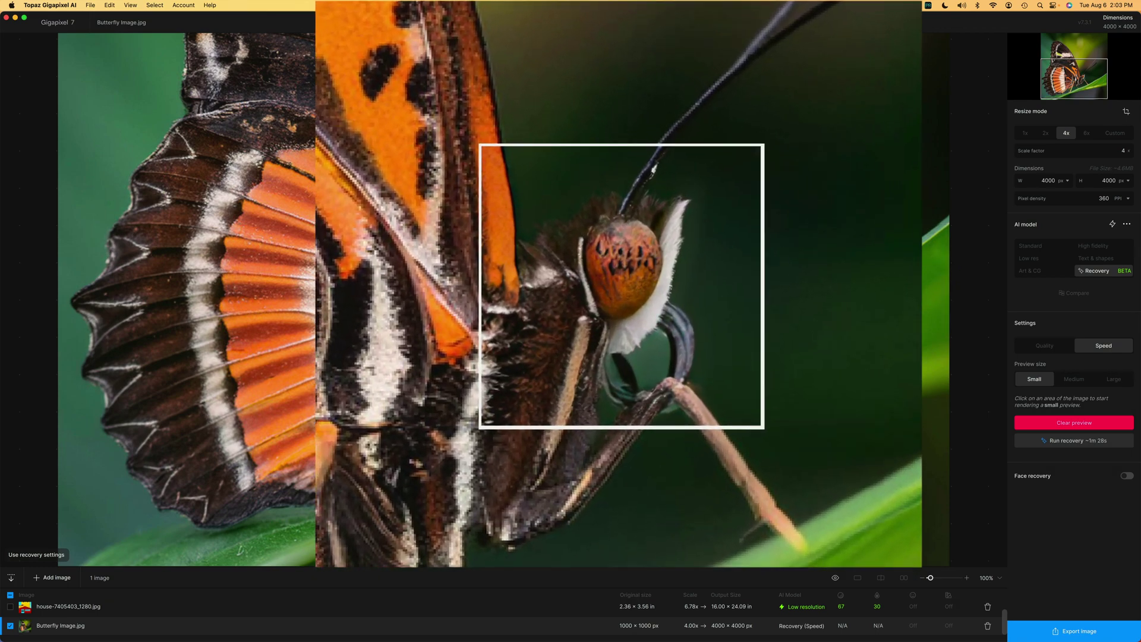
key(backslash)
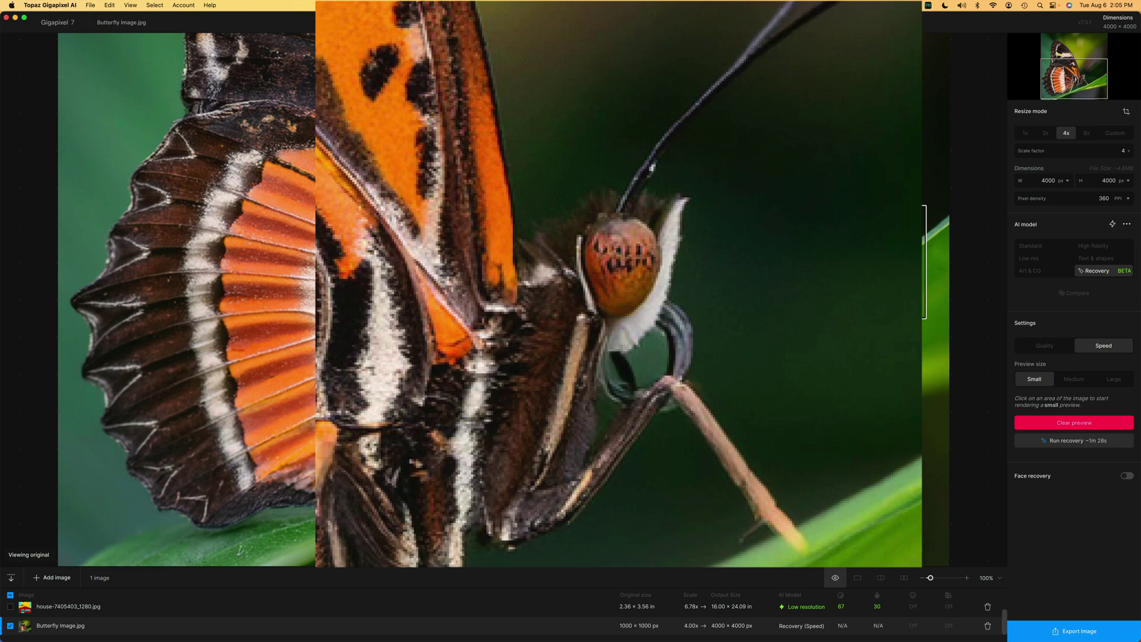
key(backslash)
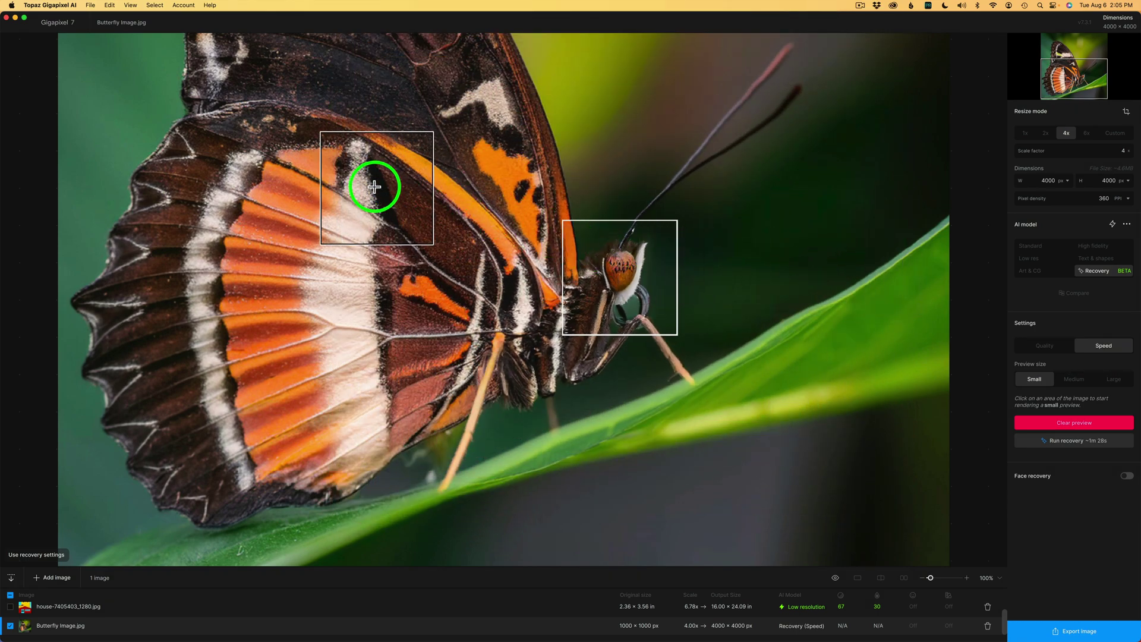
Render a Recovery preview of the wing area and compare it against the original.
click(362, 171)
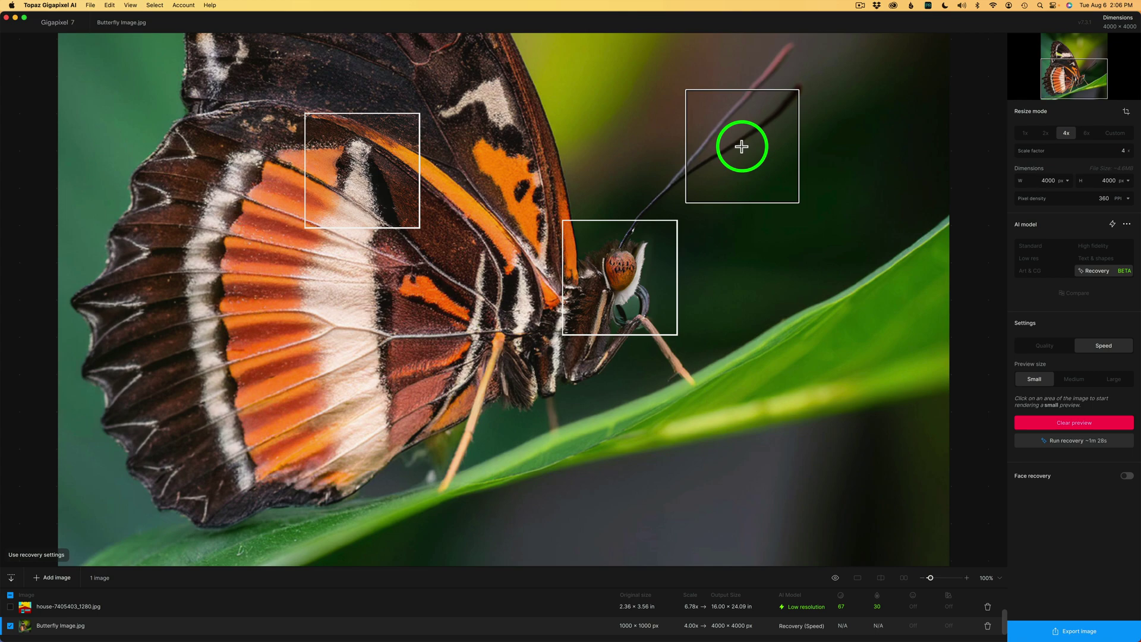
key(space)
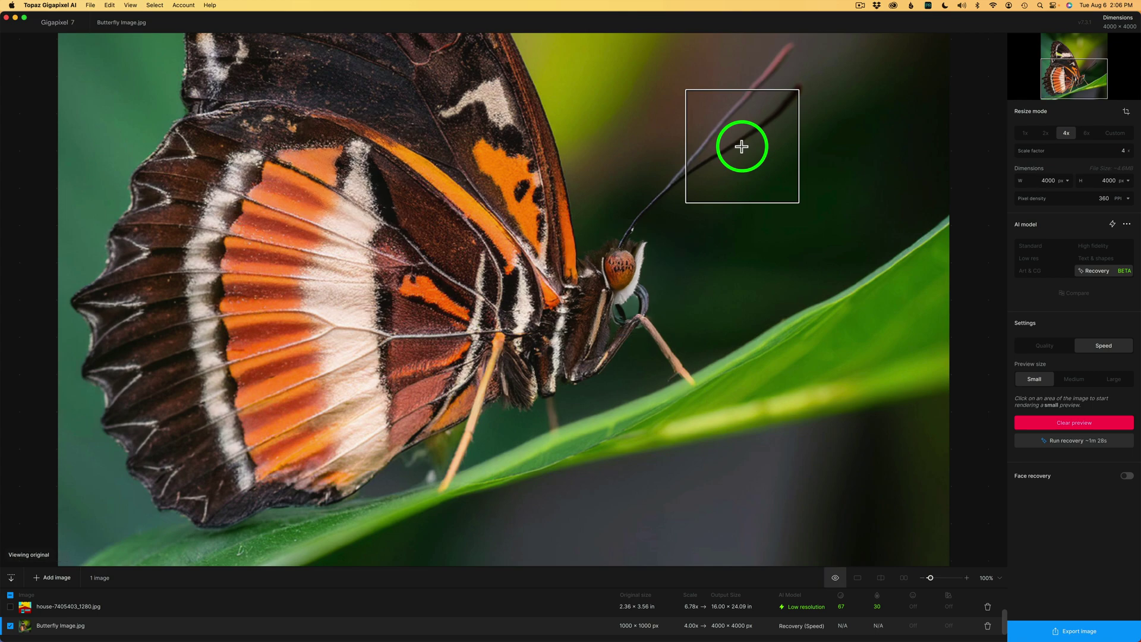
key(space)
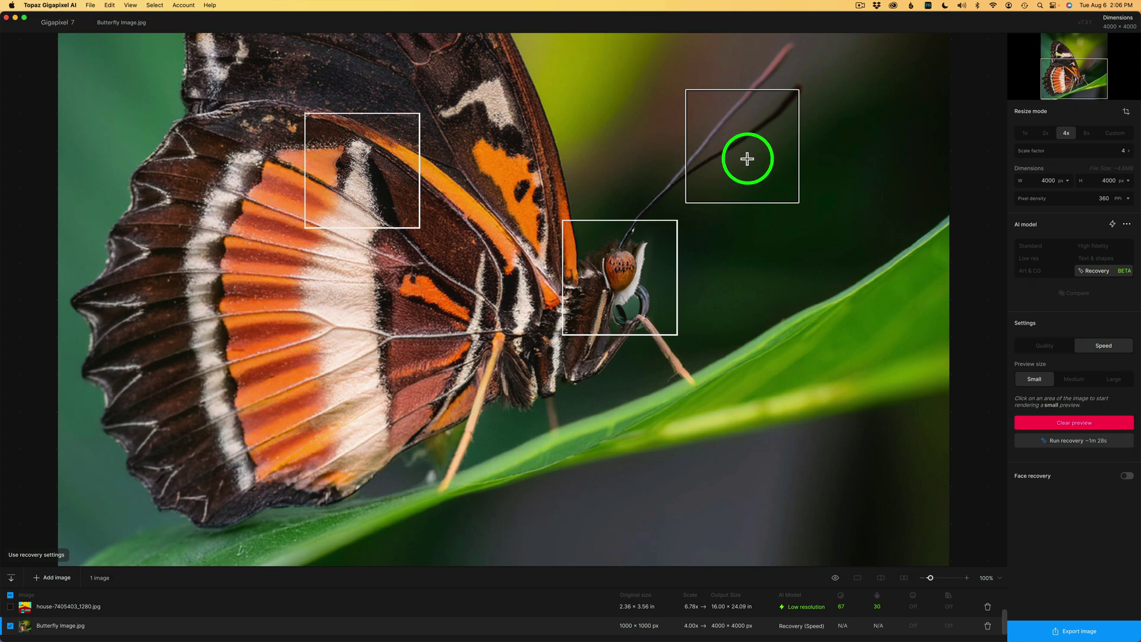
Clear the Speed previews, switch Recovery to Quality, and preview the butterfly's head again.
click(1080, 423)
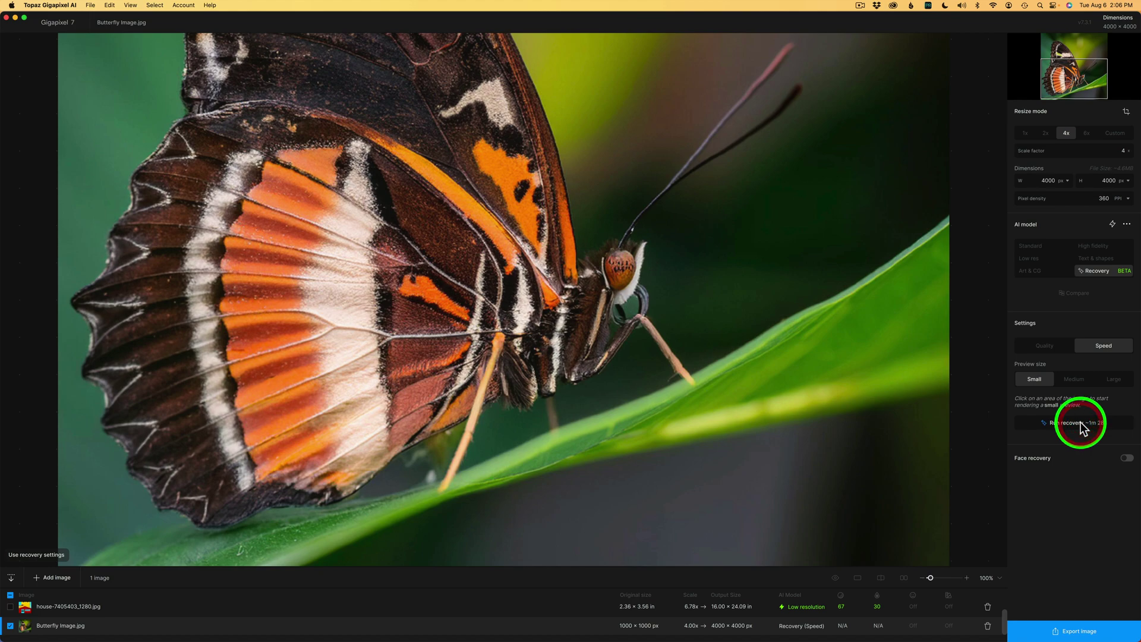
click(1055, 346)
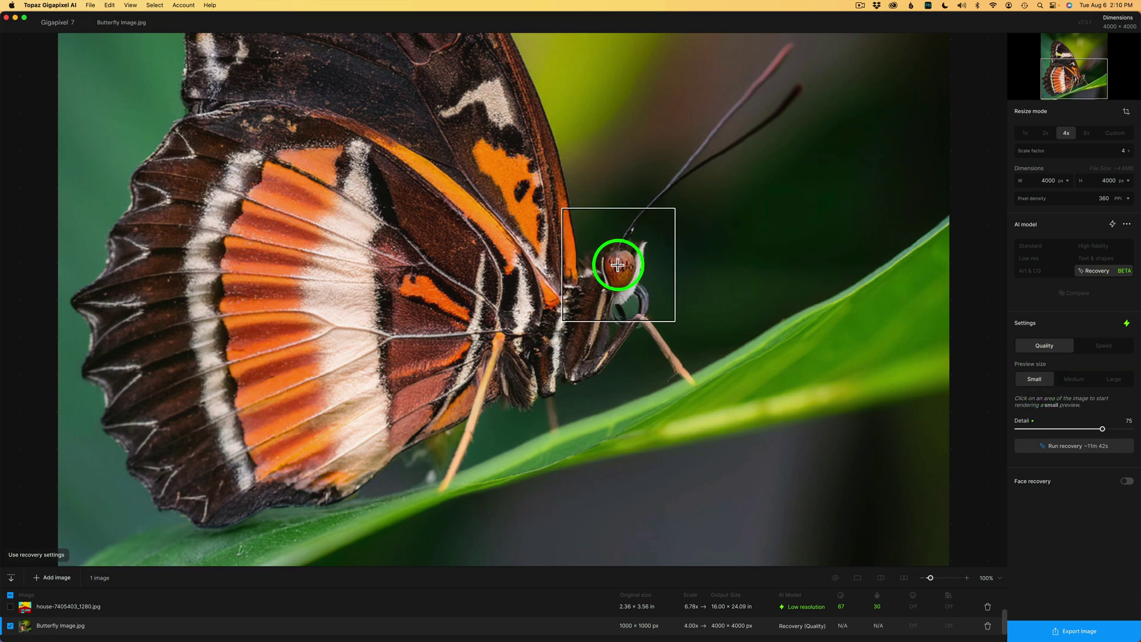
click(618, 265)
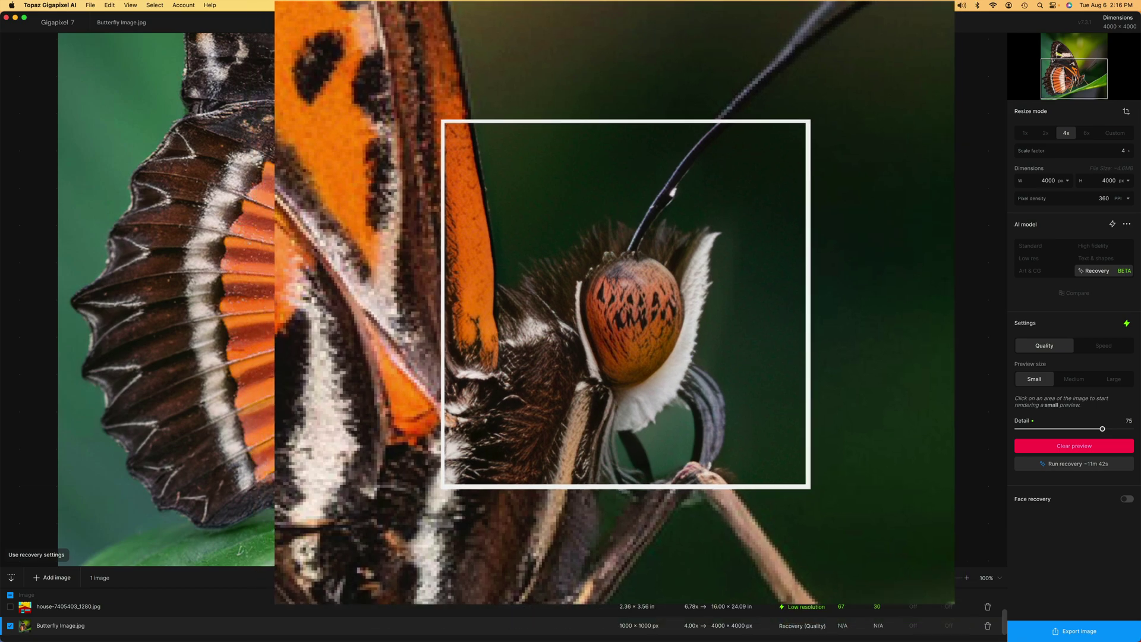
Adjust the Recovery Detail slider up and down, settling it at 80.
click(1082, 467)
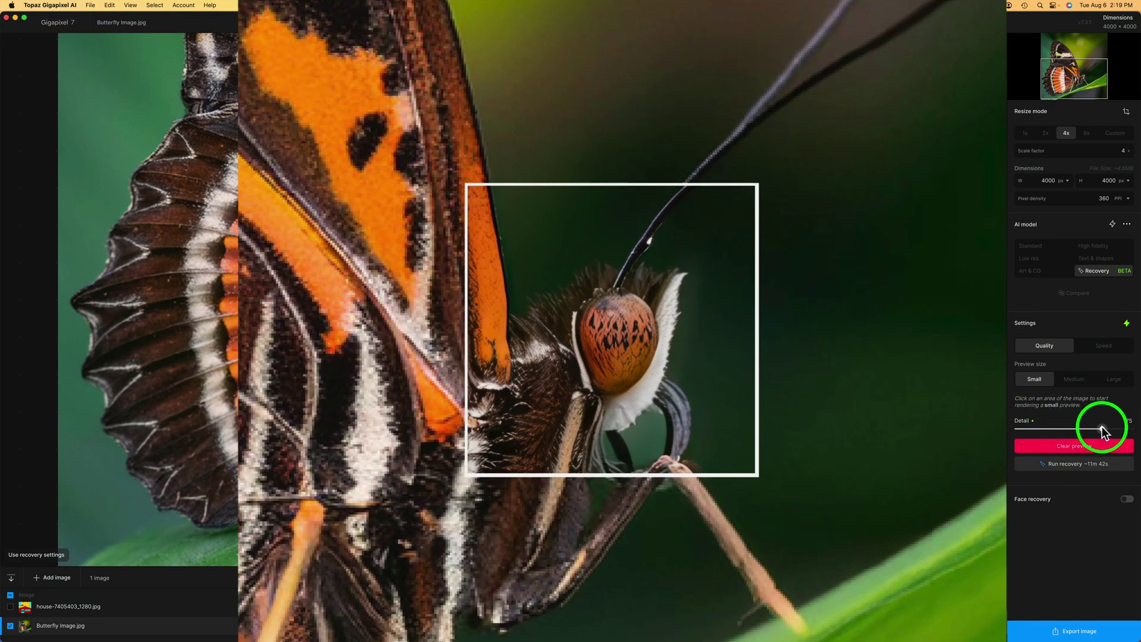
drag(1102, 433, 1043, 430)
click(683, 376)
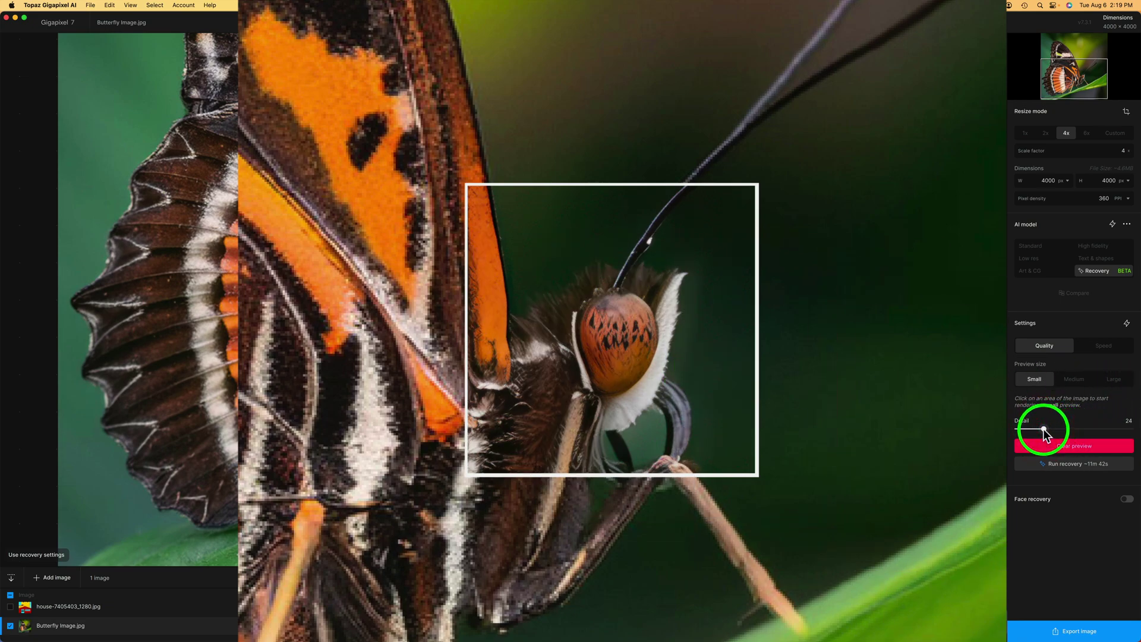
click(1086, 428)
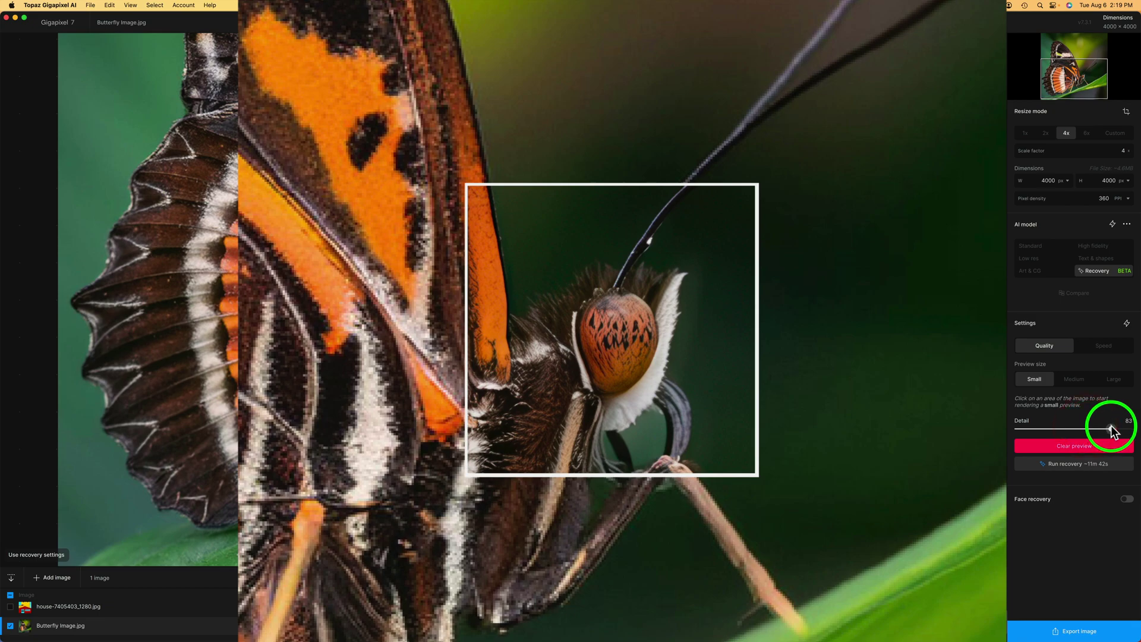
drag(1111, 427, 1134, 427)
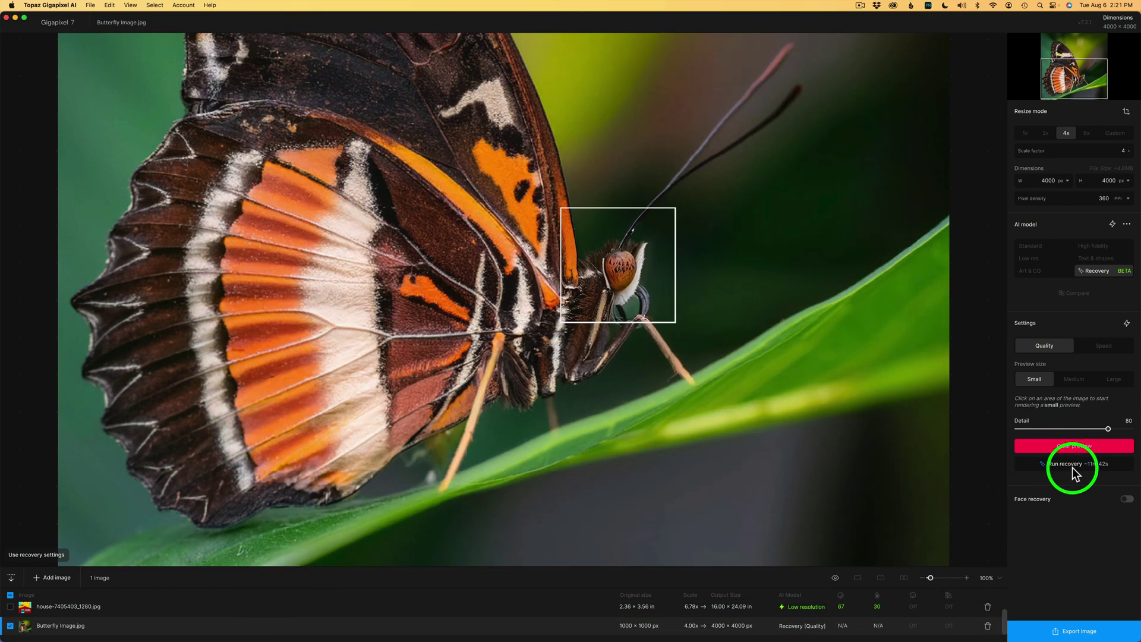
Select house-7405403_1280.jpg in the image list to reopen the house photo.
click(783, 370)
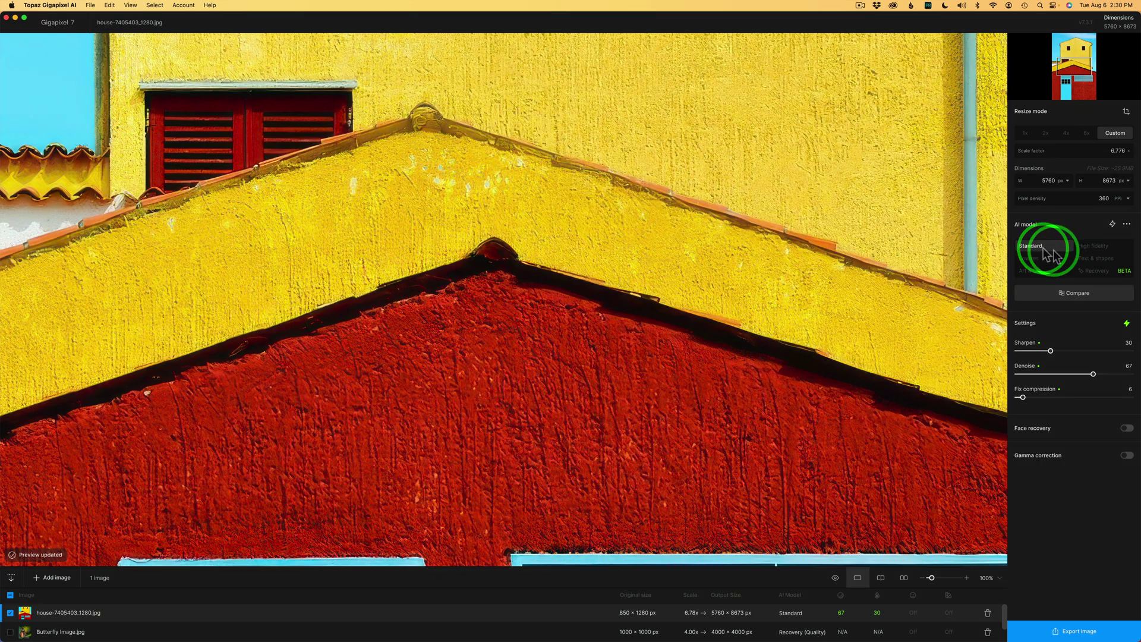
Switch the house photo to the Recovery model and accept the large-image warning with Continue.
click(1094, 270)
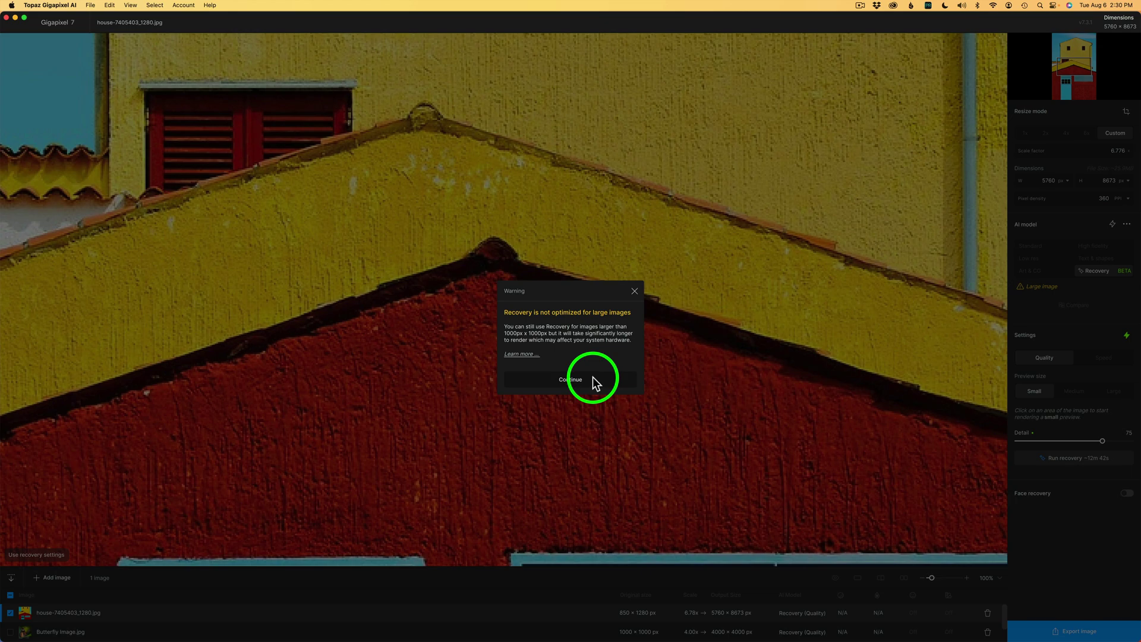
click(593, 378)
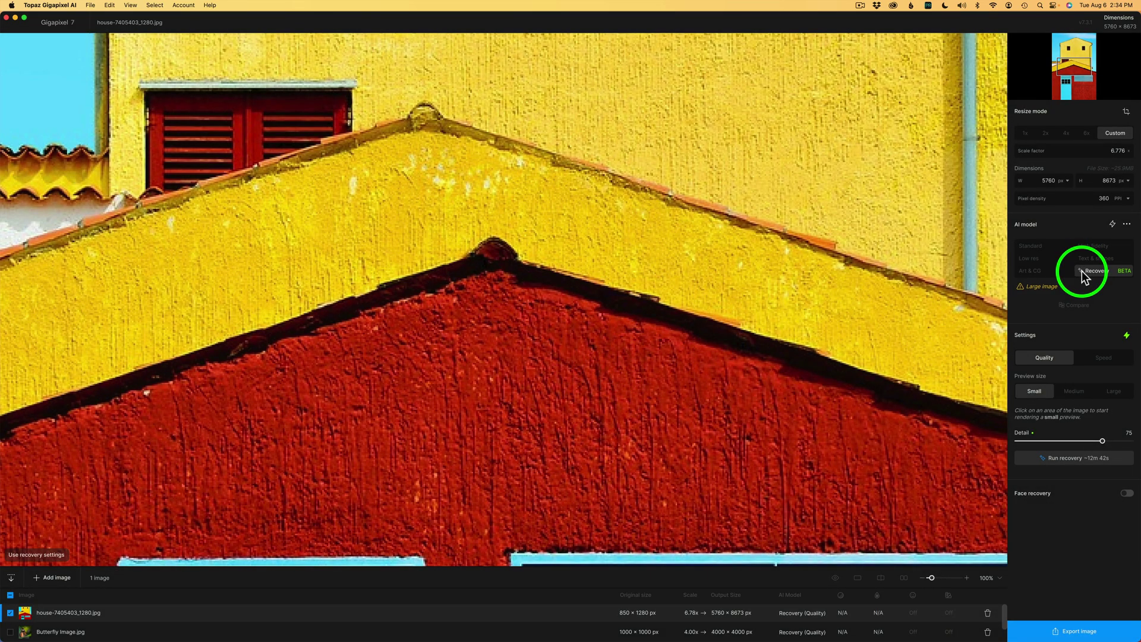